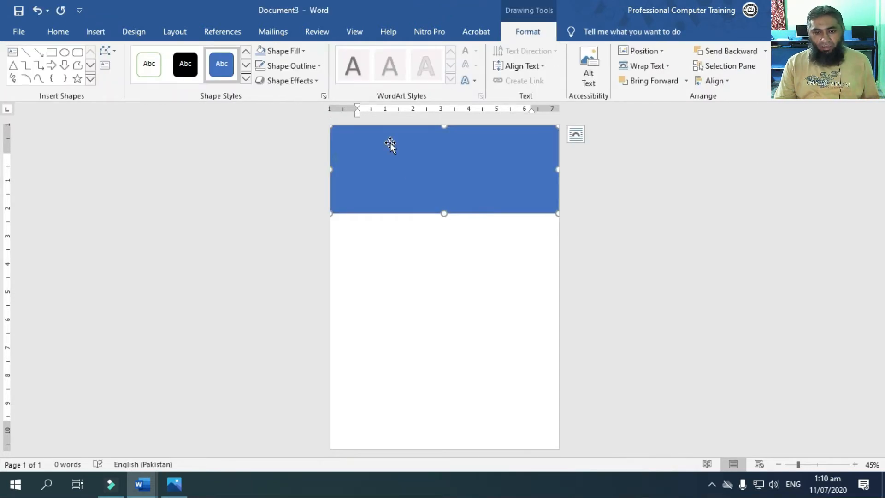
# Align the blue rectangle with the page's top edge and reduce its height to a narrower header band
pyautogui.click(319, 66)
pyautogui.click(295, 180)
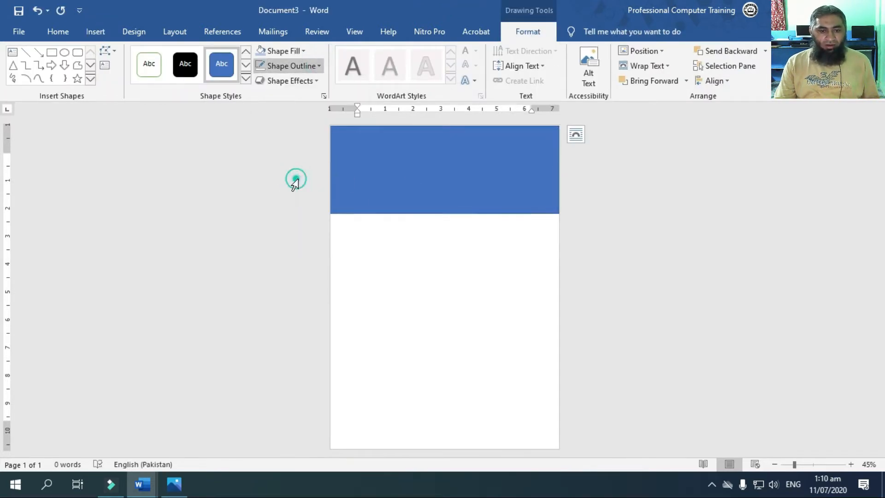
pyautogui.moveTo(442, 127); pyautogui.dragTo(442, 125)
pyautogui.moveTo(444, 213); pyautogui.dragTo(449, 181)
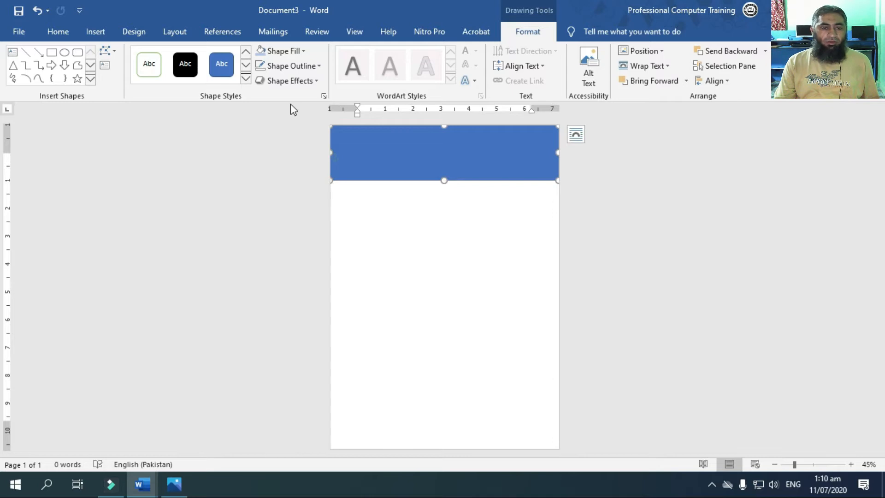
# Fill the blue header band with the standard golden orange colour
pyautogui.click(285, 50)
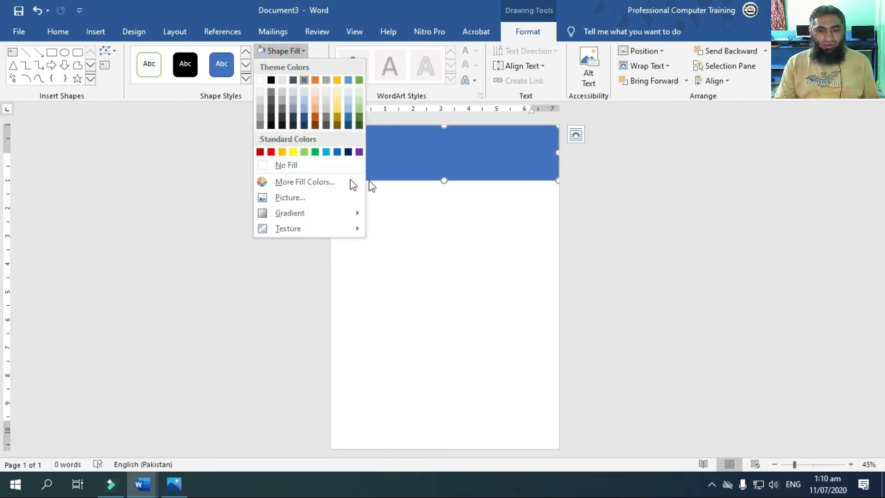
pyautogui.click(280, 152)
pyautogui.click(349, 126)
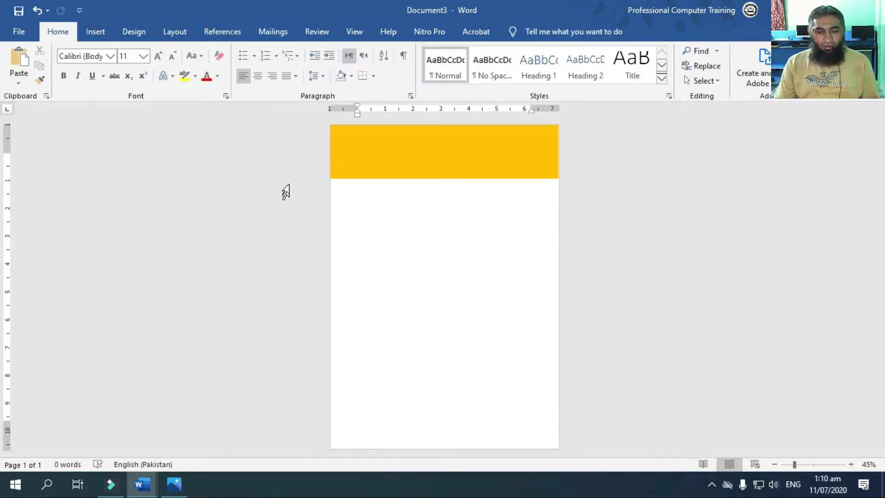
# Duplicate the orange header band, align the copy with the page width and fill it with a near-black theme colour
pyautogui.click(370, 159)
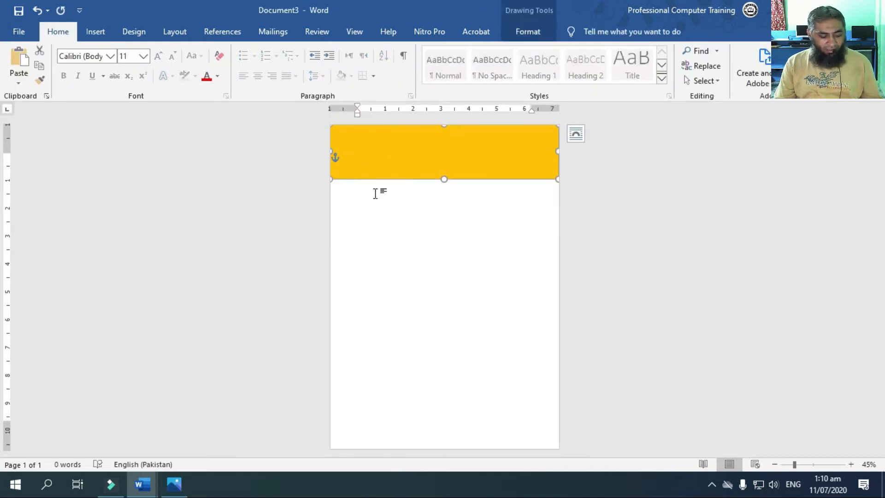
pyautogui.hotkey('ctrl', 'v')
pyautogui.moveTo(465, 159)
pyautogui.mouseDown()
pyautogui.moveTo(454, 158)
pyautogui.moveTo(461, 161)
pyautogui.mouseUp()
pyautogui.click(526, 31)
pyautogui.click(305, 50)
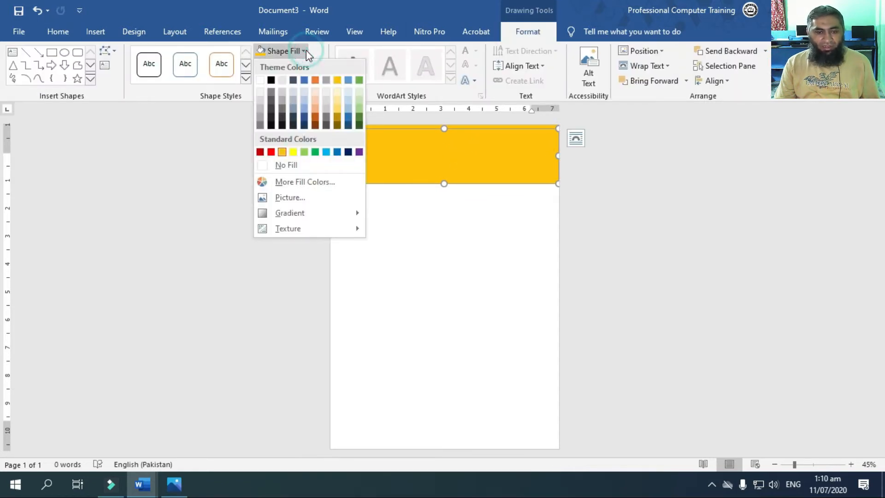
pyautogui.click(272, 117)
# Move the near-black band down over the orange band's lower edge and shrink it to a shorter, thinner bar starting at the page's left edge
pyautogui.moveTo(381, 157); pyautogui.dragTo(378, 196)
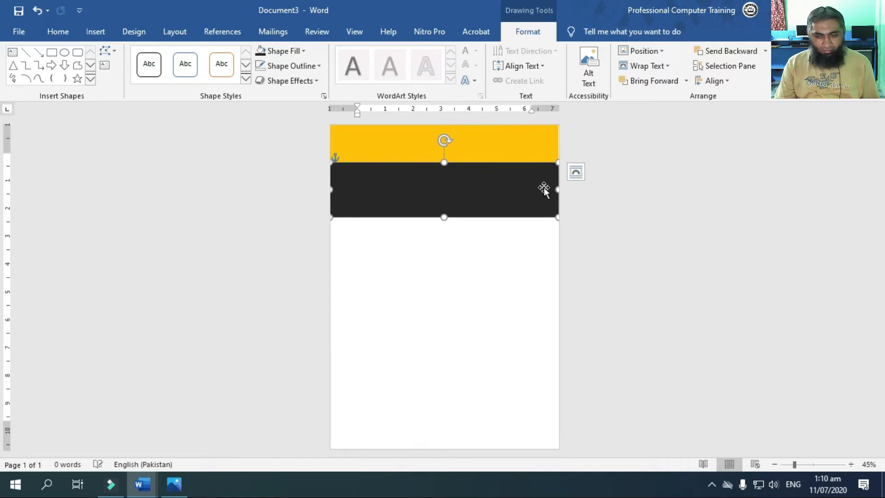
pyautogui.click(560, 192)
pyautogui.click(555, 191)
pyautogui.moveTo(557, 190); pyautogui.dragTo(493, 189)
pyautogui.click(535, 158)
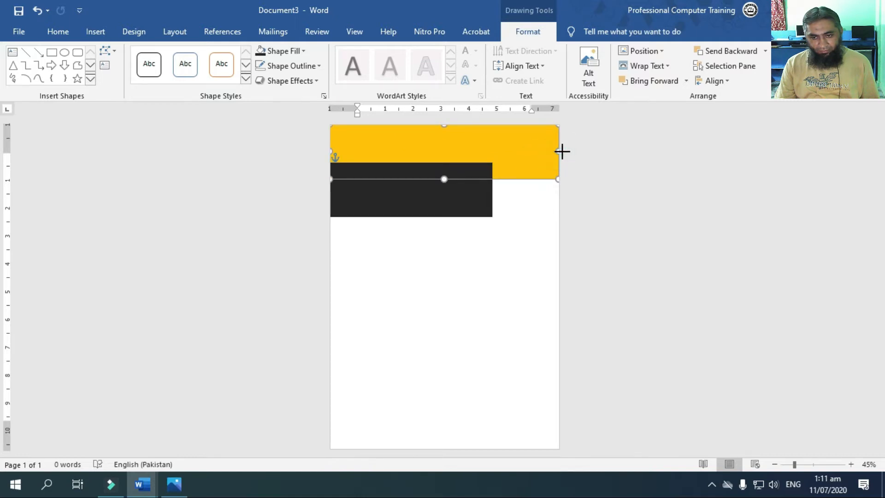
pyautogui.click(479, 200)
pyautogui.moveTo(492, 189); pyautogui.dragTo(463, 190)
pyautogui.moveTo(397, 217); pyautogui.dragTo(399, 197)
pyautogui.click(487, 143)
pyautogui.click(491, 231)
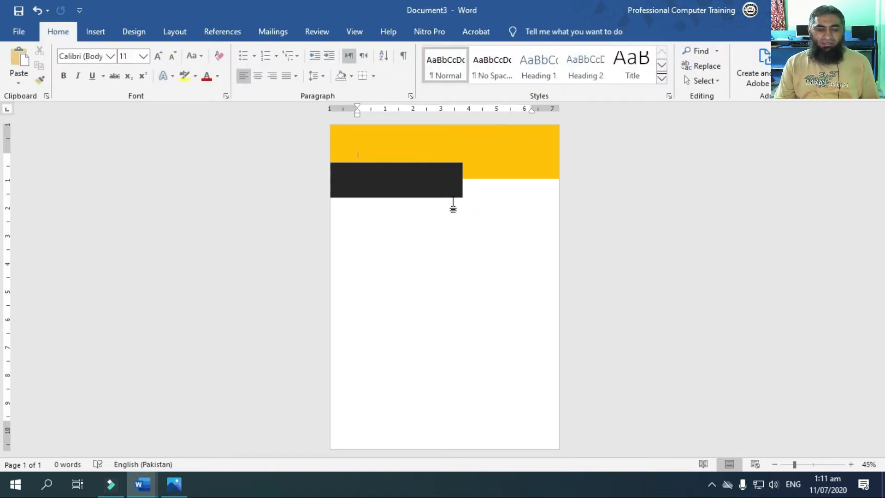
# Edit the near-black bar's points, moving its lower-right corner inward to give the bar a slanted right end
pyautogui.rightClick(418, 188)
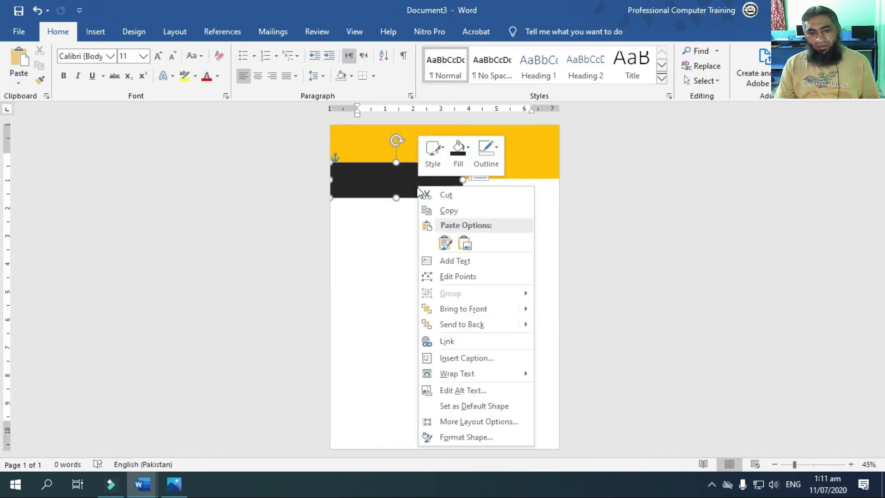
pyautogui.click(453, 276)
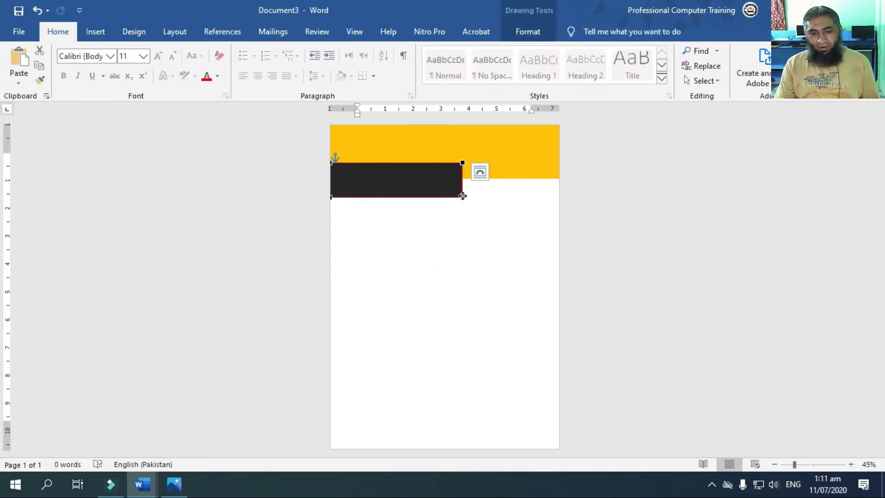
pyautogui.moveTo(461, 198); pyautogui.dragTo(436, 197)
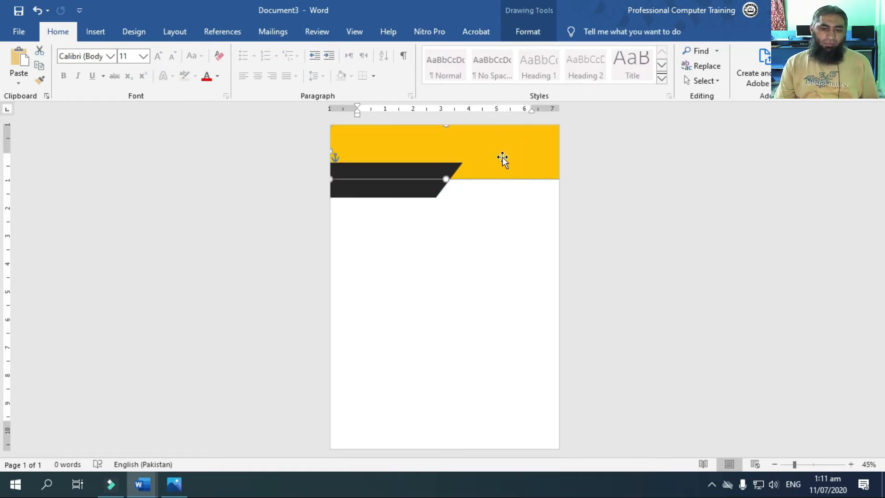
pyautogui.click(498, 217)
# Duplicate the slanted near-black bar and place a narrow copy in the blank area below the header
pyautogui.click(402, 181)
pyautogui.hotkey('ctrl', 'c')
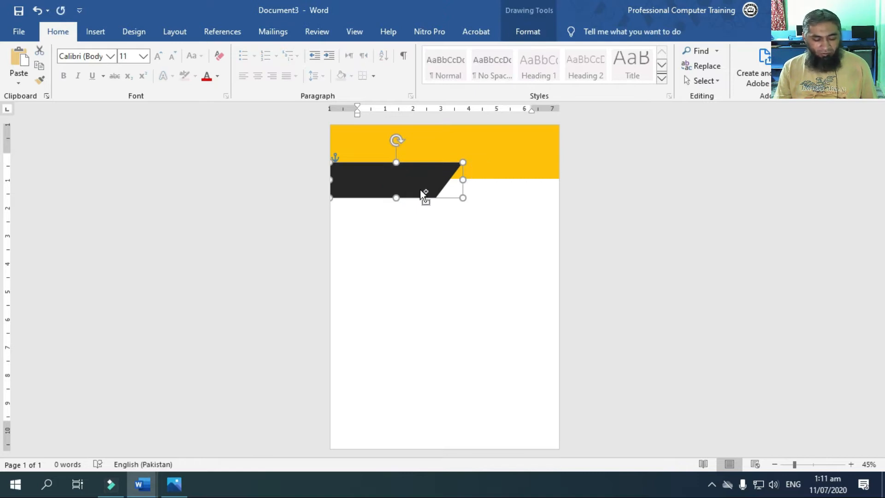
pyautogui.hotkey('ctrl', 'v')
pyautogui.moveTo(411, 190); pyautogui.dragTo(416, 277)
# Slant the narrow copy's left side by moving its upper-left corner inward, and place it beside the bar's slanted end
pyautogui.rightClick(395, 272)
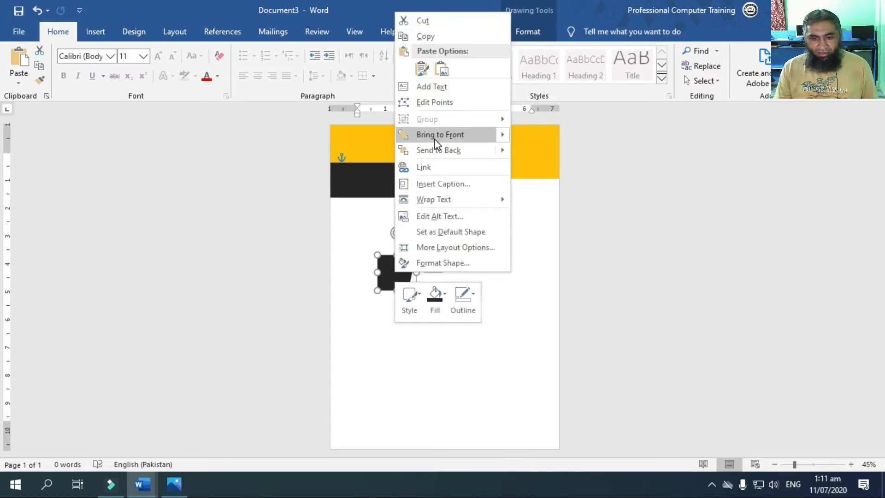
pyautogui.click(431, 101)
pyautogui.moveTo(378, 256); pyautogui.dragTo(390, 255)
pyautogui.moveTo(407, 290); pyautogui.dragTo(456, 198)
# Edit the small dark piece's lower points to form a parallelogram running parallel to the bar's slanted end
pyautogui.rightClick(463, 189)
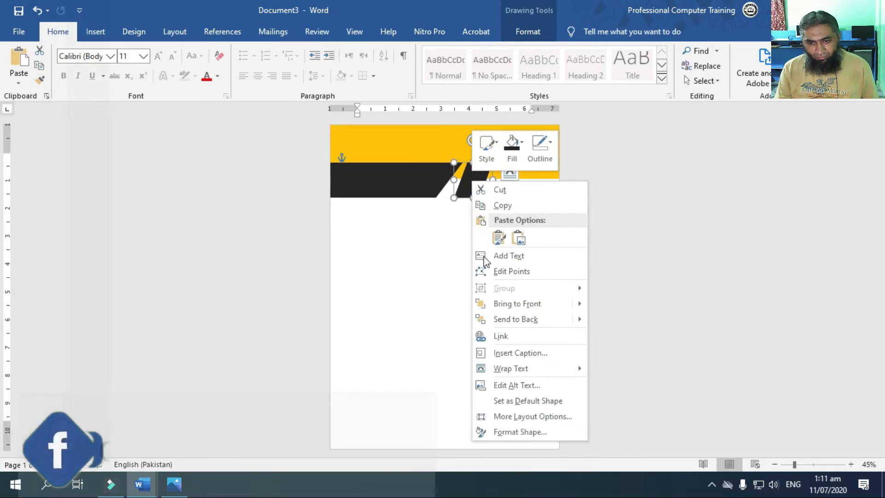
pyautogui.click(496, 272)
pyautogui.moveTo(454, 197)
pyautogui.mouseDown()
pyautogui.moveTo(441, 198)
pyautogui.moveTo(478, 199)
pyautogui.moveTo(468, 198)
pyautogui.mouseUp()
pyautogui.click(492, 194)
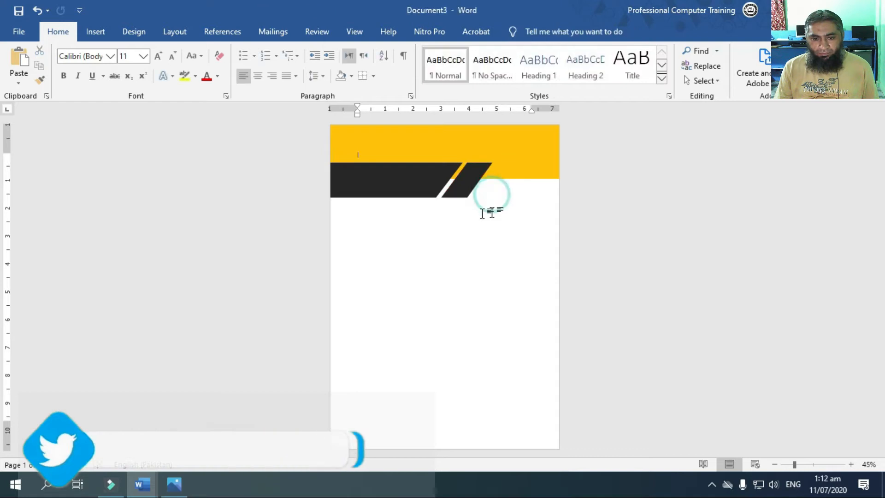
# Move the small parallelogram slightly up and to the right, and fill it with dark grey
pyautogui.click(468, 188)
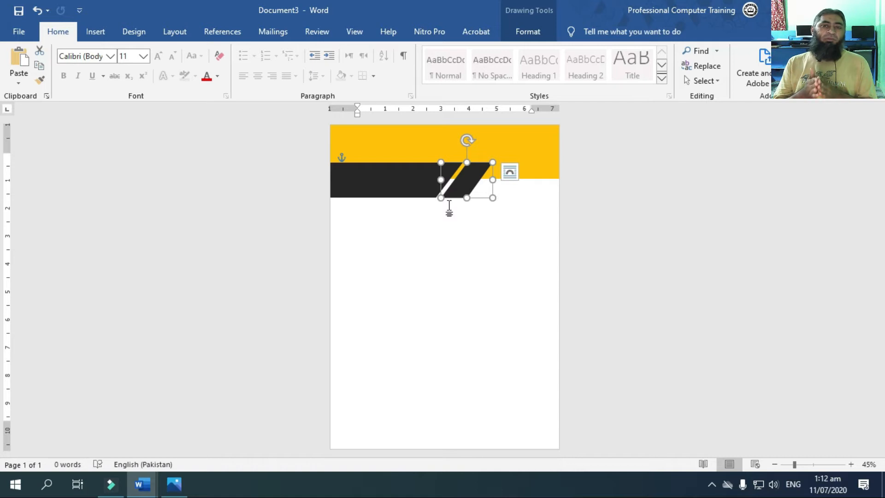
pyautogui.hotkey('ctrl', 'z')
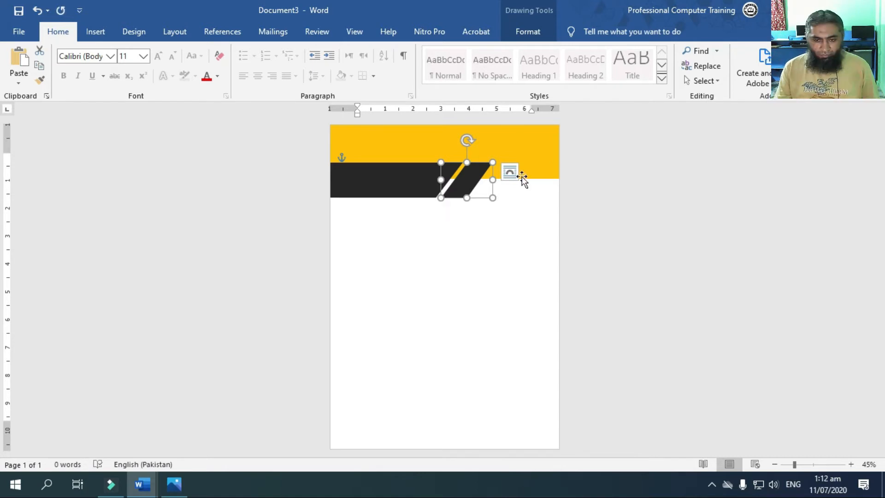
pyautogui.moveTo(466, 184); pyautogui.dragTo(471, 174)
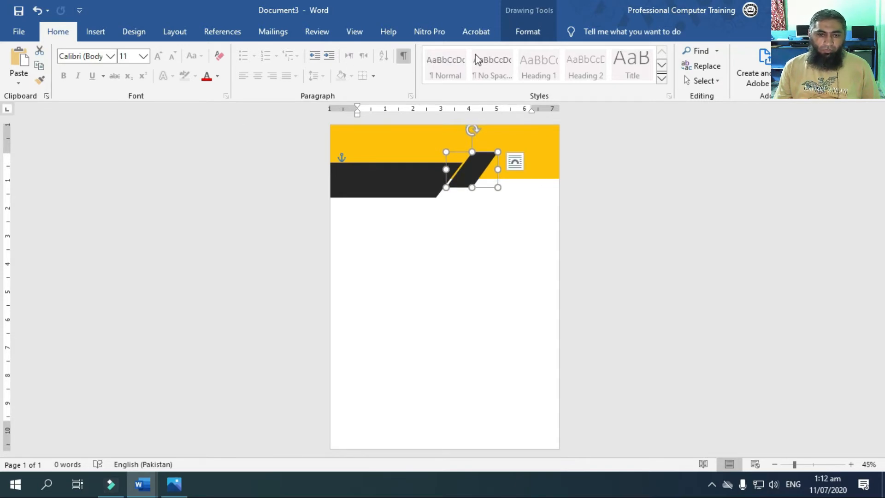
pyautogui.click(538, 32)
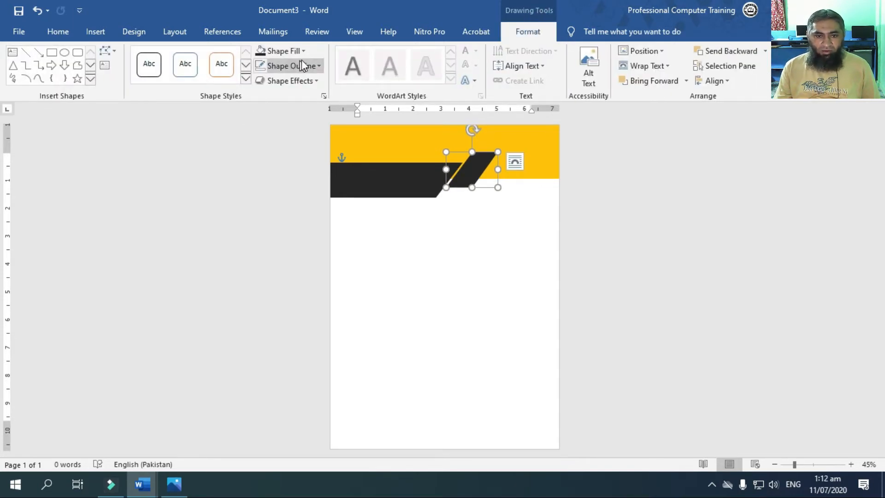
pyautogui.click(304, 51)
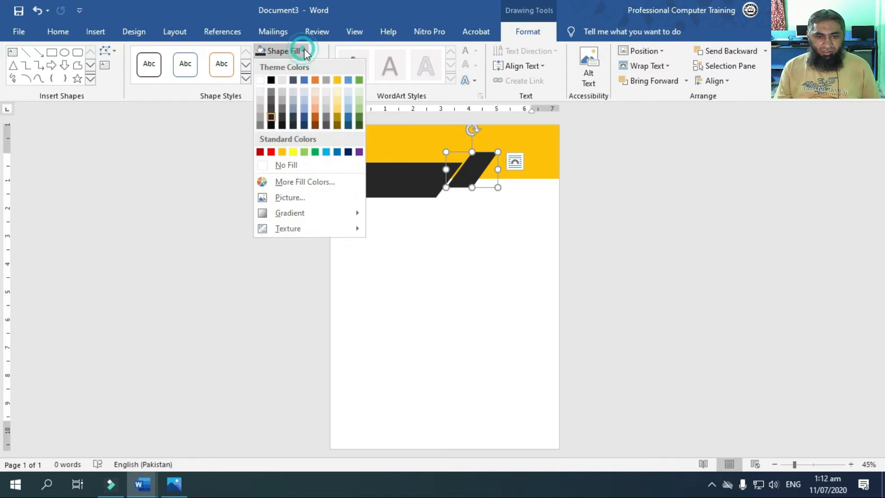
pyautogui.click(271, 101)
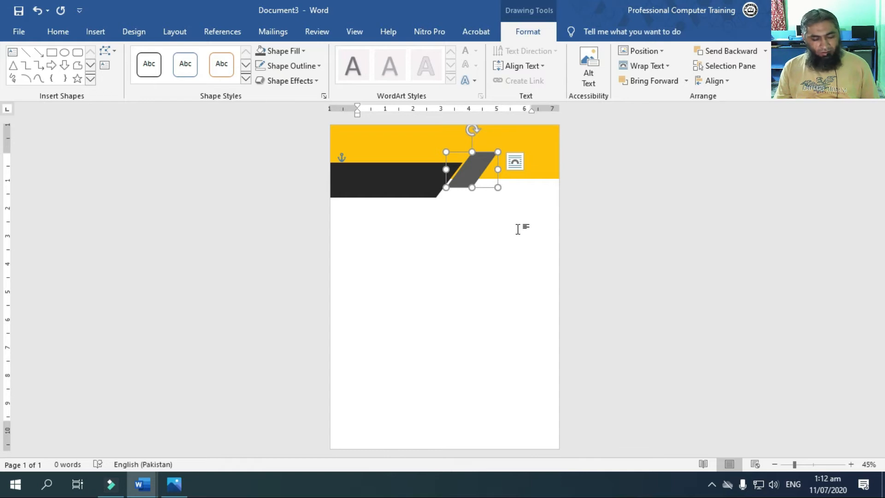
# Duplicate the grey parallelogram, and send the copy, filled with near-black, behind the grey one
pyautogui.hotkey('ctrl', 'v')
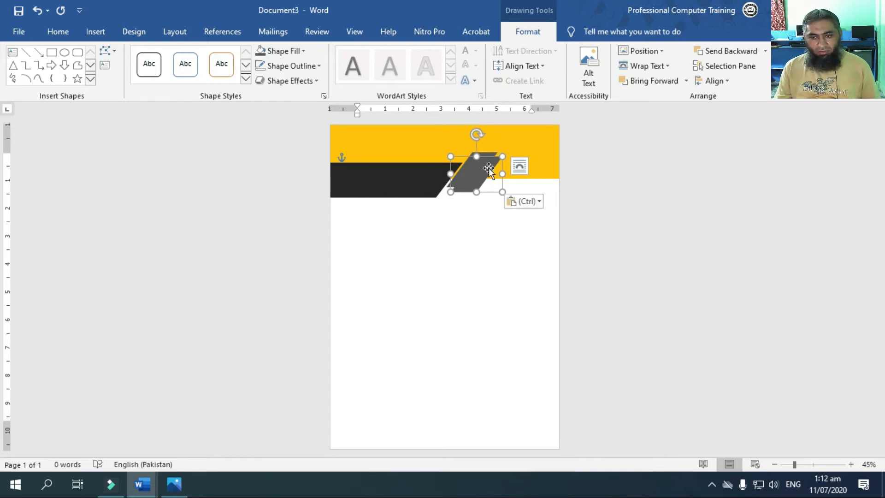
pyautogui.click(302, 50)
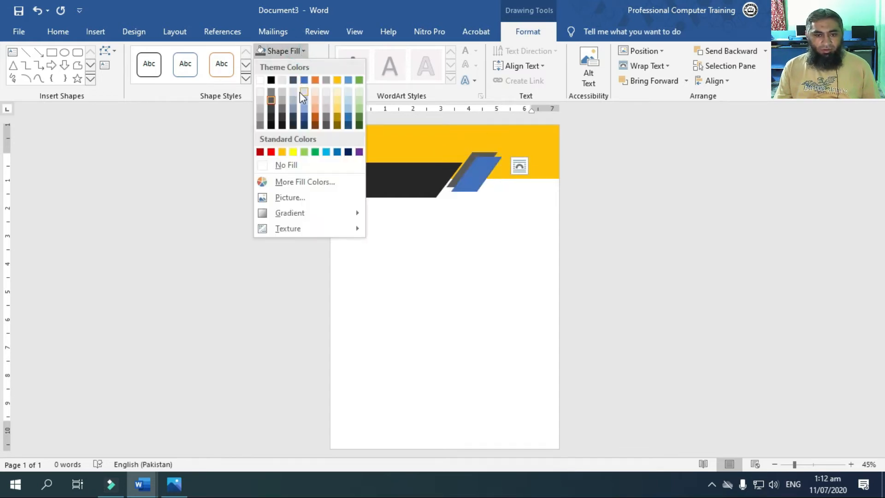
pyautogui.click(272, 115)
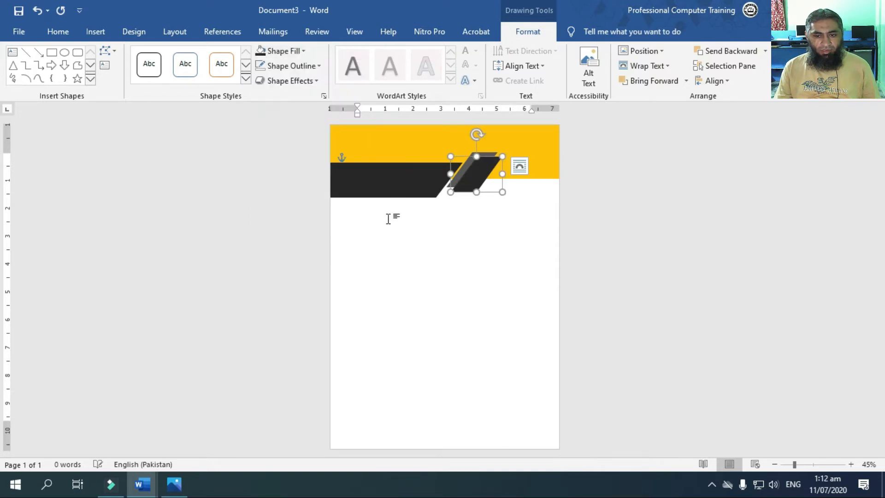
pyautogui.click(735, 51)
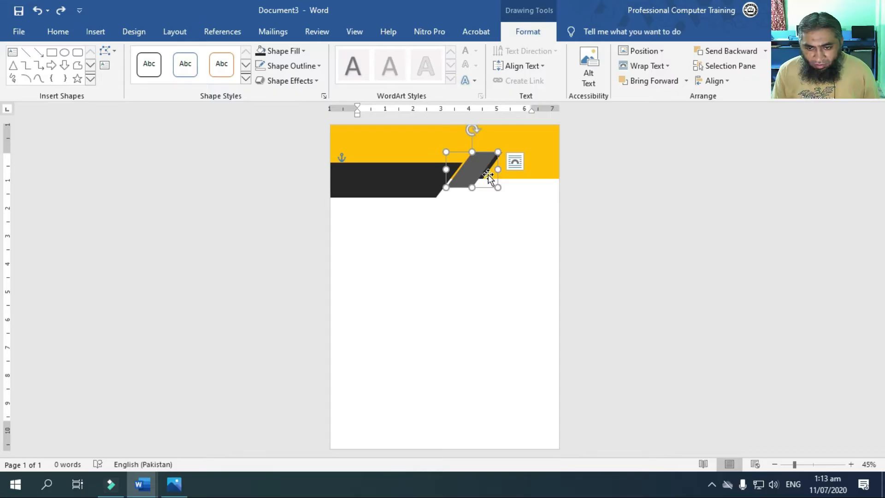
# Fit the near-black copy to the orange band's lower edge and move its lower-right point outward to create a folded ribbon shape
pyautogui.click(486, 174)
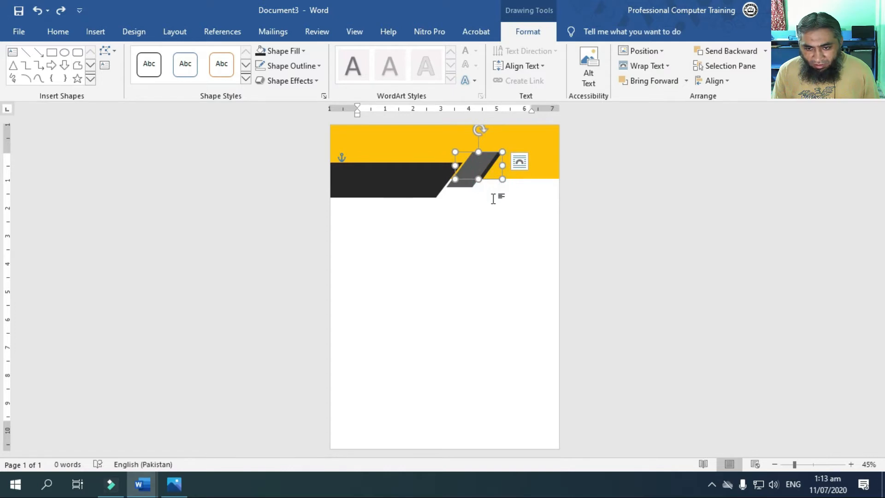
pyautogui.rightClick(487, 175)
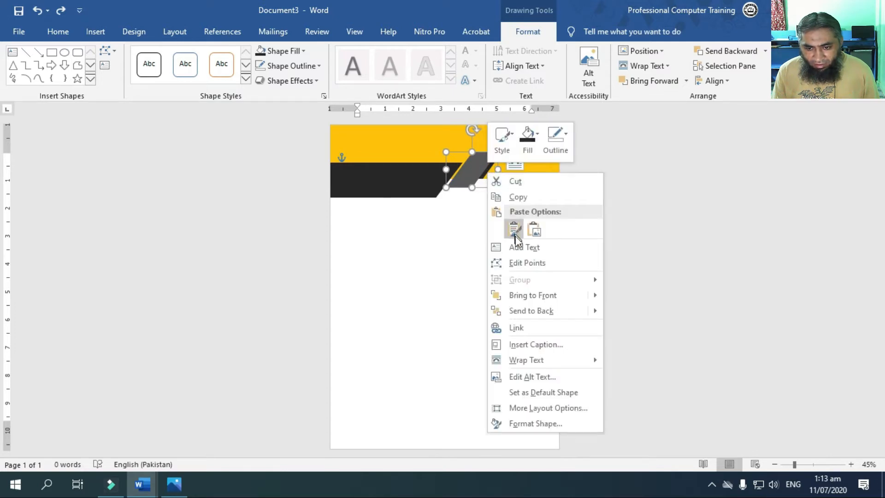
pyautogui.click(511, 229)
pyautogui.click(488, 172)
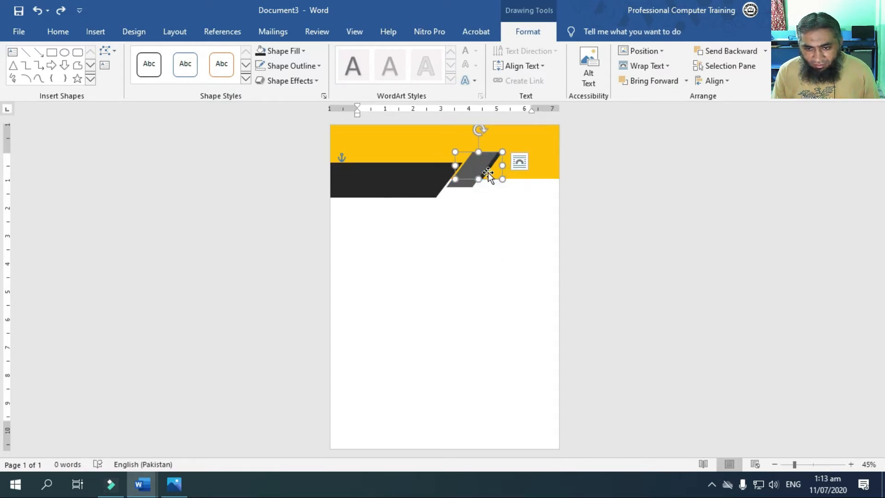
pyautogui.rightClick(503, 171)
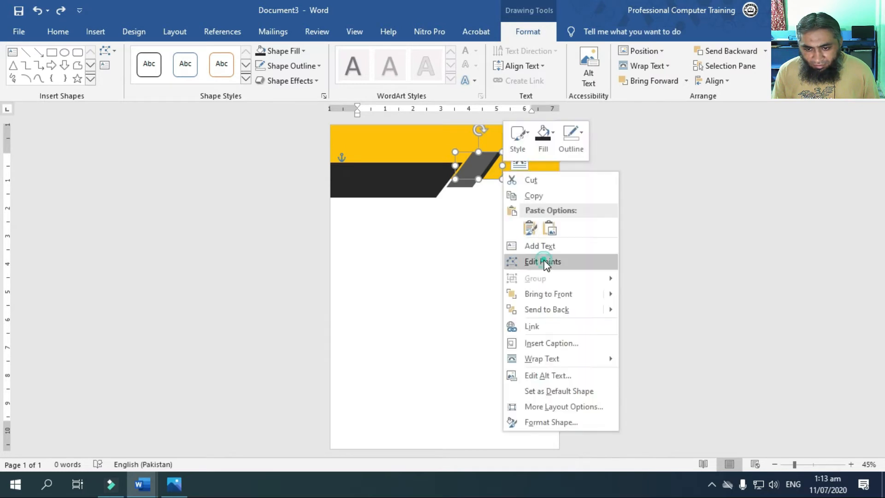
pyautogui.click(540, 261)
pyautogui.moveTo(483, 178); pyautogui.dragTo(519, 181)
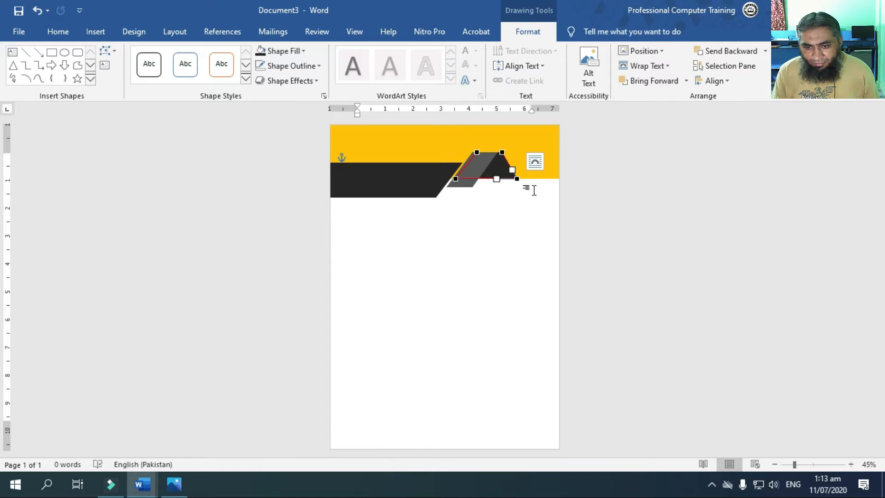
pyautogui.click(540, 224)
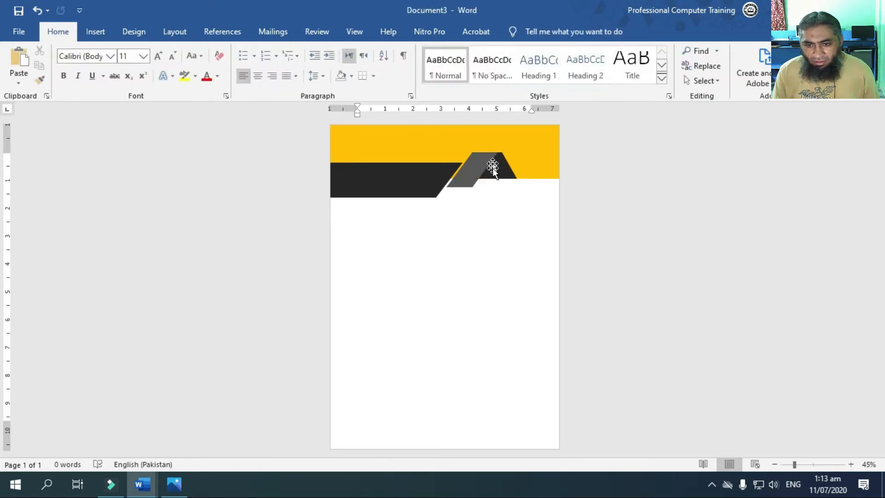
# Nudge the near-black fold left against the grey parallelogram, and shift the grey piece slightly left
pyautogui.click(506, 162)
pyautogui.press('Left')
pyautogui.press('Left')
pyautogui.press('Left')
pyautogui.press('Left')
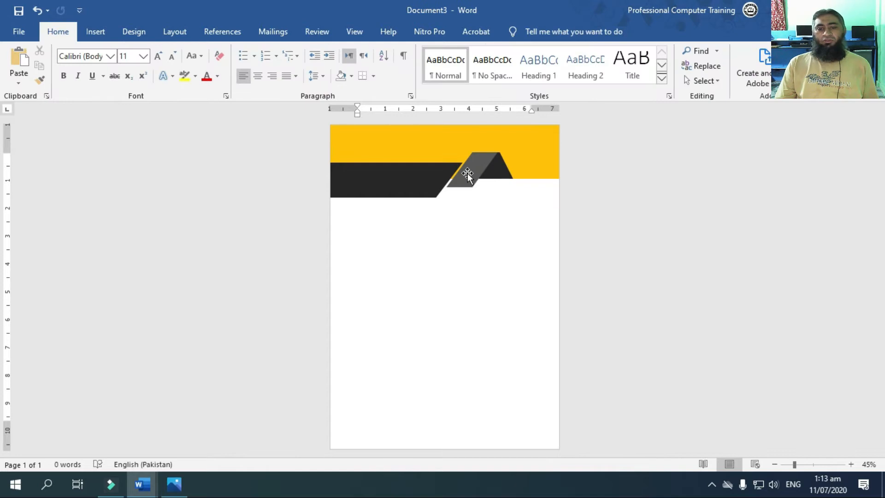
pyautogui.click(467, 173)
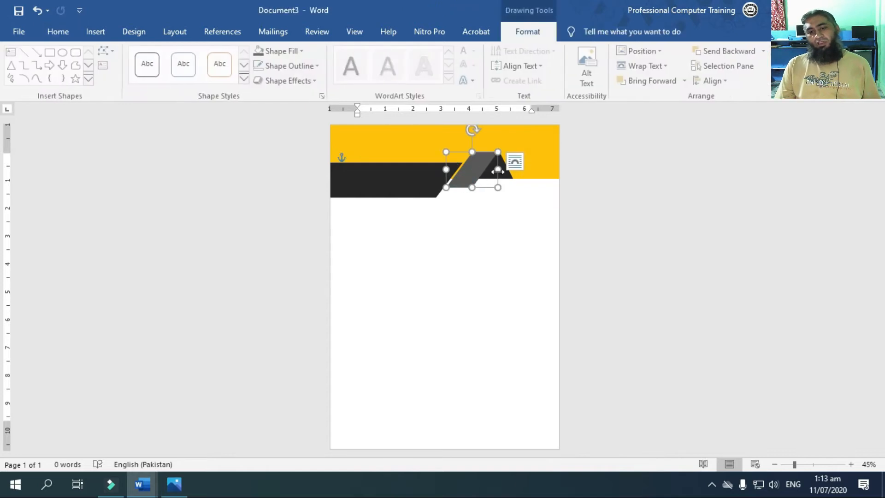
pyautogui.press('Left')
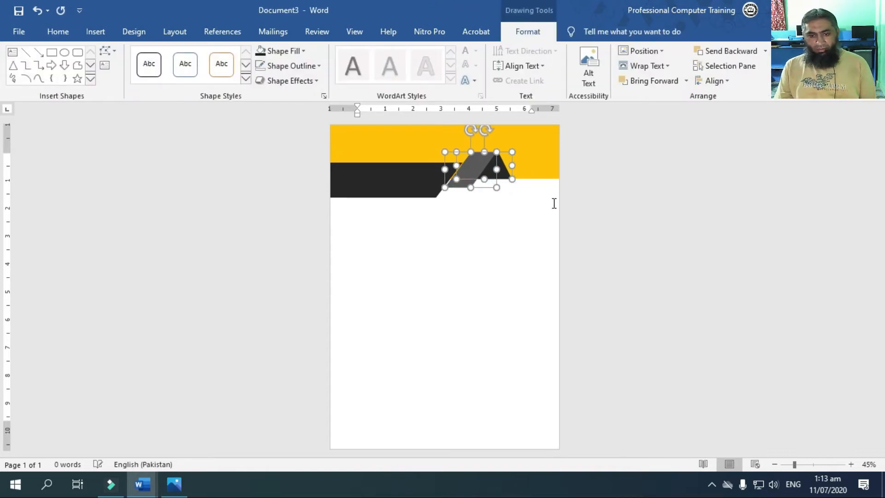
# Nudge the folded pieces slightly right, and shorten the near-black header band to the grey parallelogram's lower edge with its lower-right point moved outward
pyautogui.press('Right')
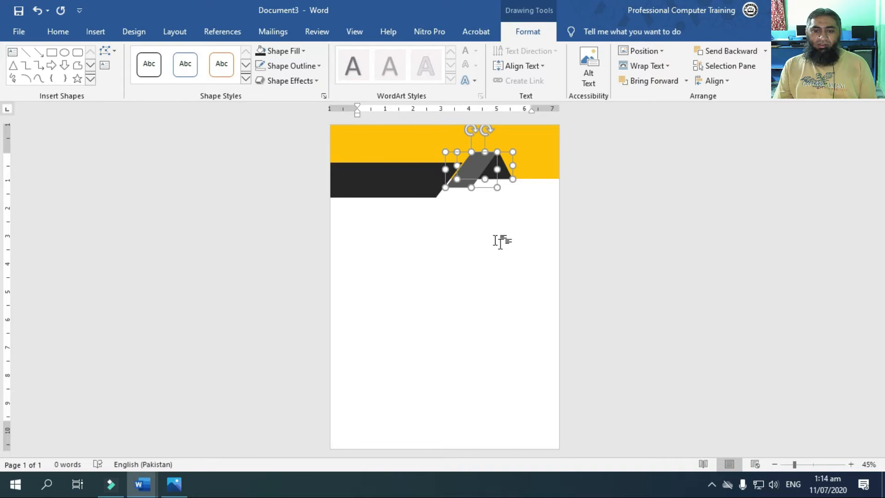
pyautogui.click(405, 190)
pyautogui.moveTo(394, 198); pyautogui.dragTo(397, 187)
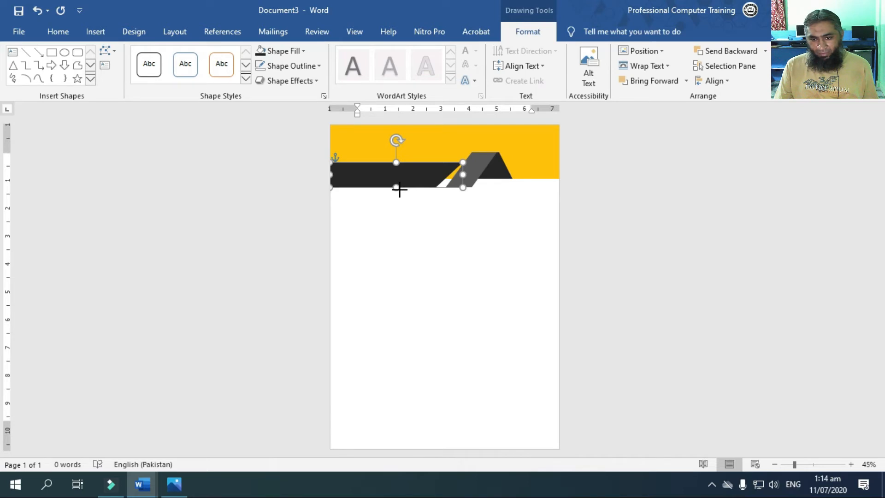
pyautogui.moveTo(399, 189); pyautogui.dragTo(400, 189)
pyautogui.rightClick(409, 185)
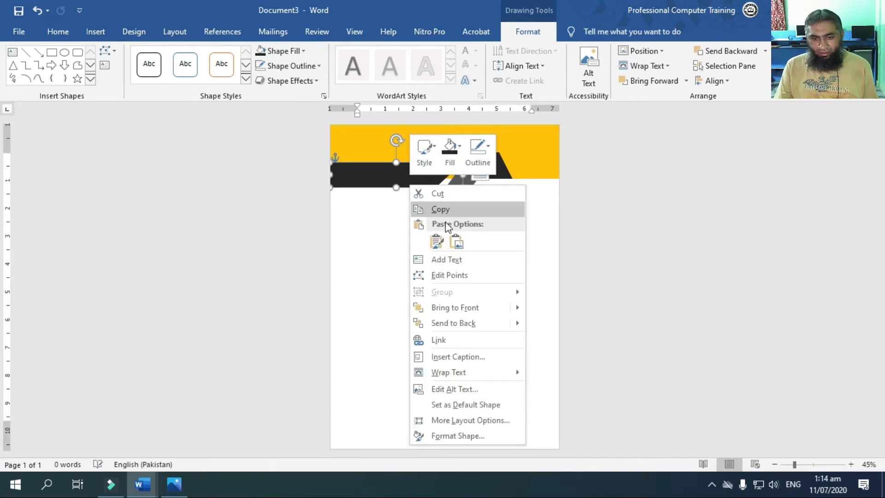
pyautogui.click(459, 274)
pyautogui.moveTo(434, 187); pyautogui.dragTo(440, 187)
pyautogui.click(461, 162)
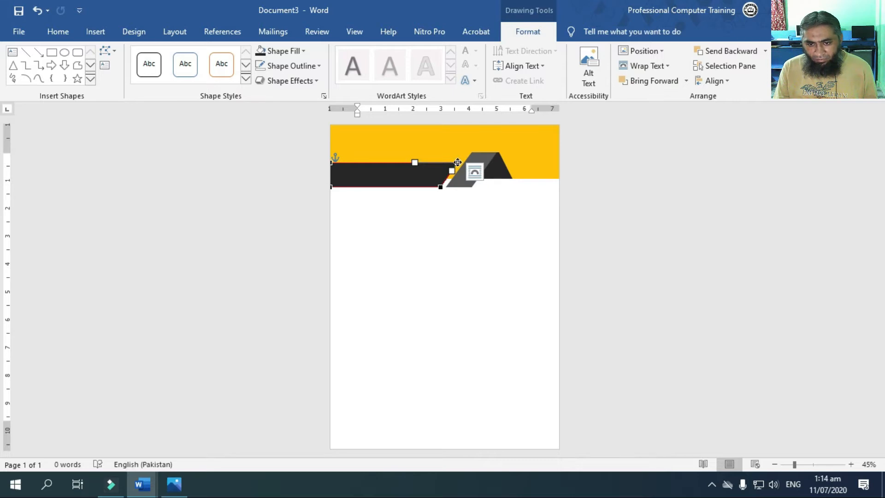
# Widen the near-black header band toward the grey parallelogram and adjust its end points so the slanted end tucks behind it
pyautogui.click(394, 181)
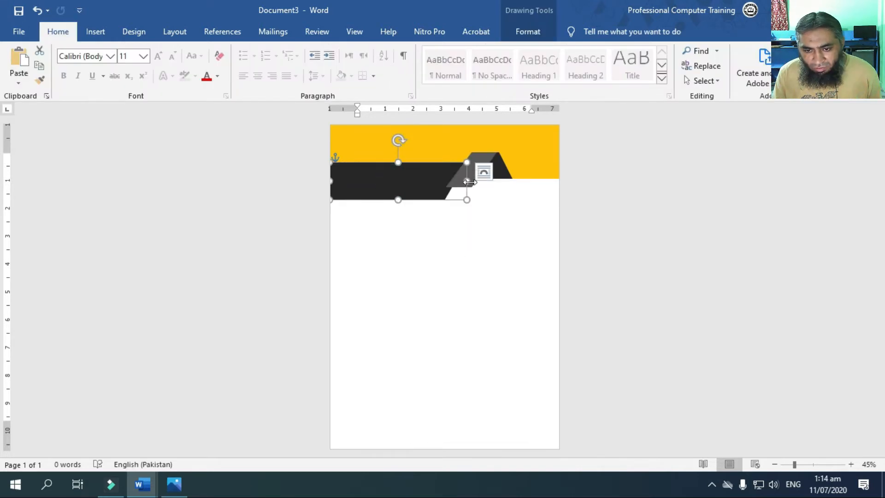
pyautogui.moveTo(467, 181); pyautogui.dragTo(475, 180)
pyautogui.rightClick(445, 193)
pyautogui.click(476, 275)
pyautogui.moveTo(453, 200); pyautogui.dragTo(434, 199)
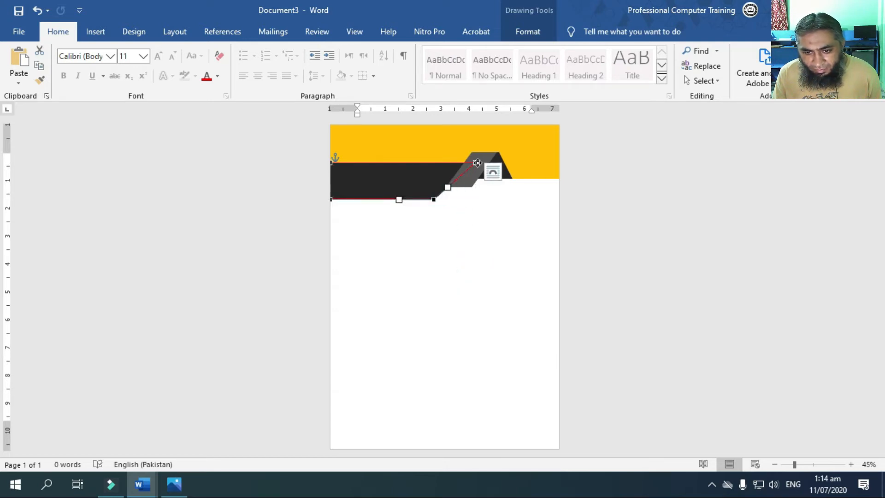
pyautogui.moveTo(472, 163); pyautogui.dragTo(466, 160)
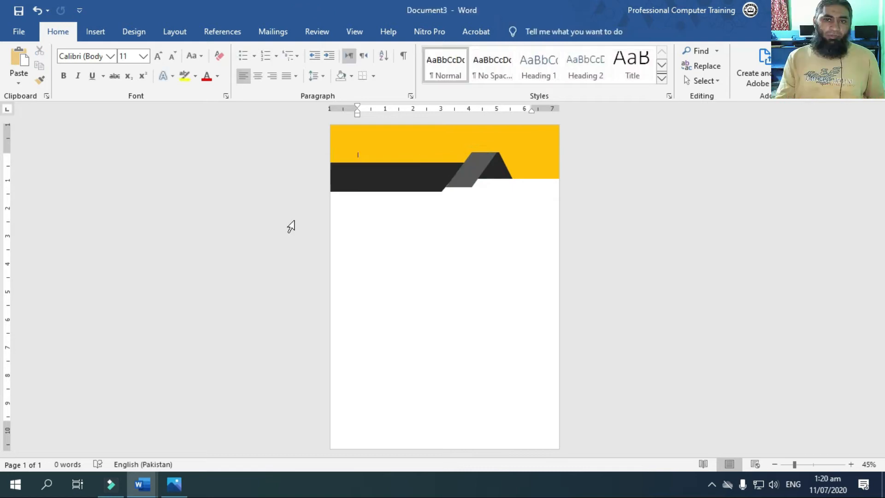
# Duplicate the orange band, place the copy along the page's bottom edge, and extend it upward
pyautogui.click(367, 135)
pyautogui.hotkey('ctrl', 'c')
pyautogui.hotkey('ctrl', 'v')
pyautogui.moveTo(389, 148); pyautogui.dragTo(381, 415)
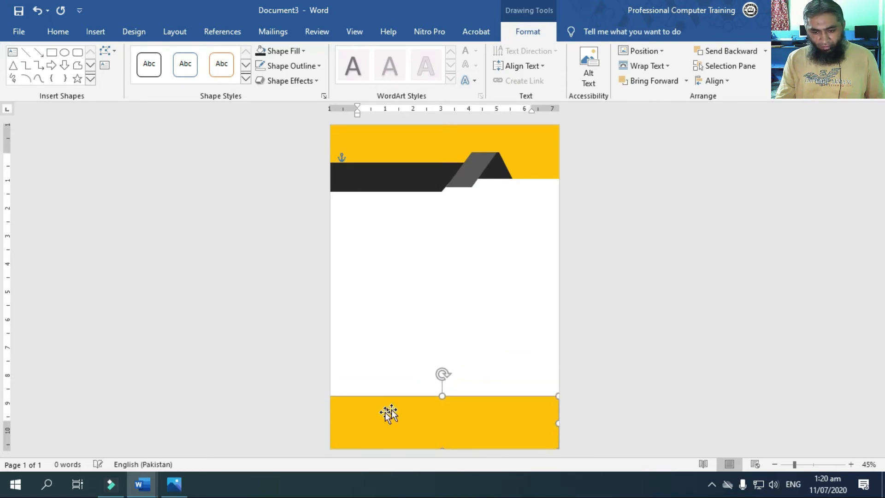
pyautogui.moveTo(442, 396); pyautogui.dragTo(442, 368)
# Duplicate the near-black header band, place the copy above the bottom orange band, and flip it horizontally
pyautogui.click(377, 179)
pyautogui.hotkey('ctrl', 'c')
pyautogui.hotkey('ctrl', 'v')
pyautogui.moveTo(391, 187); pyautogui.dragTo(469, 347)
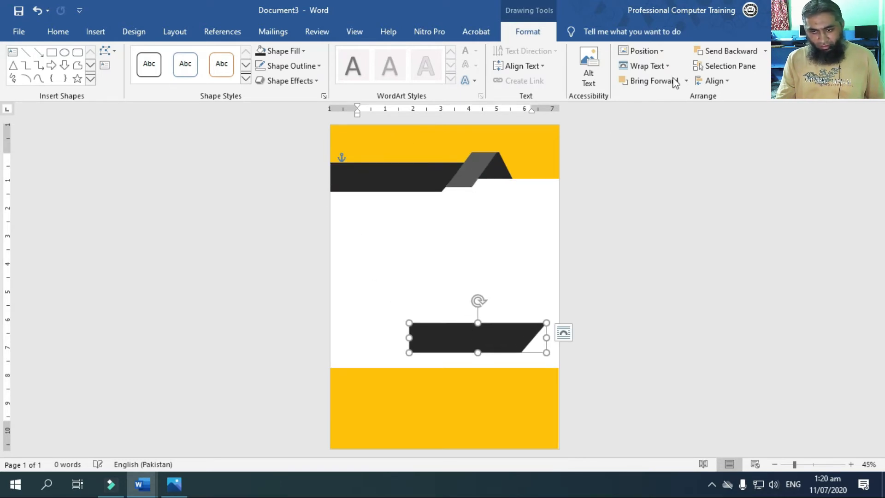
pyautogui.click(780, 81)
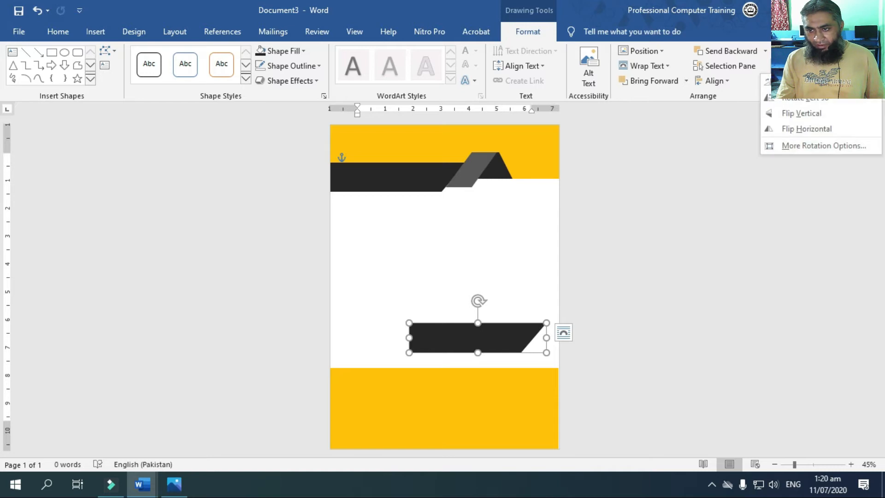
pyautogui.click(804, 129)
# Reverse the slant of the near-black copy's left end and position the copy at the page's right edge, overlapping the bottom orange band's upper edge
pyautogui.rightClick(444, 354)
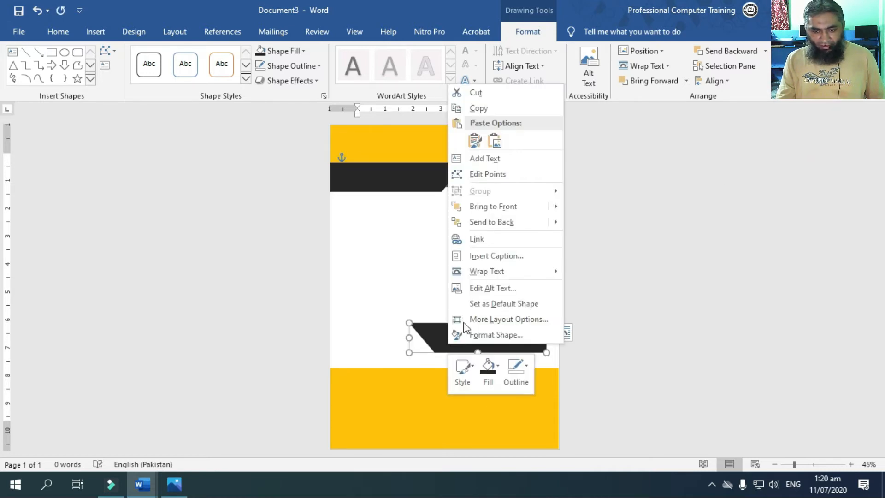
pyautogui.click(482, 175)
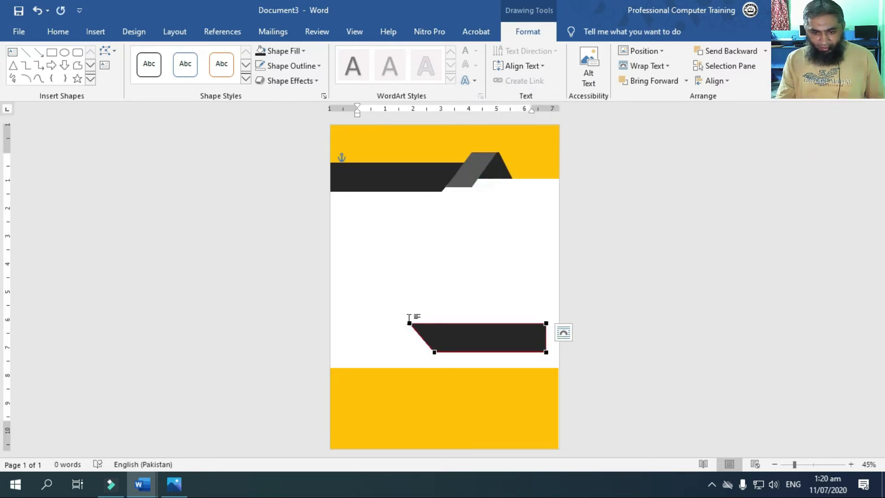
pyautogui.moveTo(410, 323); pyautogui.dragTo(416, 354)
pyautogui.moveTo(477, 341); pyautogui.dragTo(487, 366)
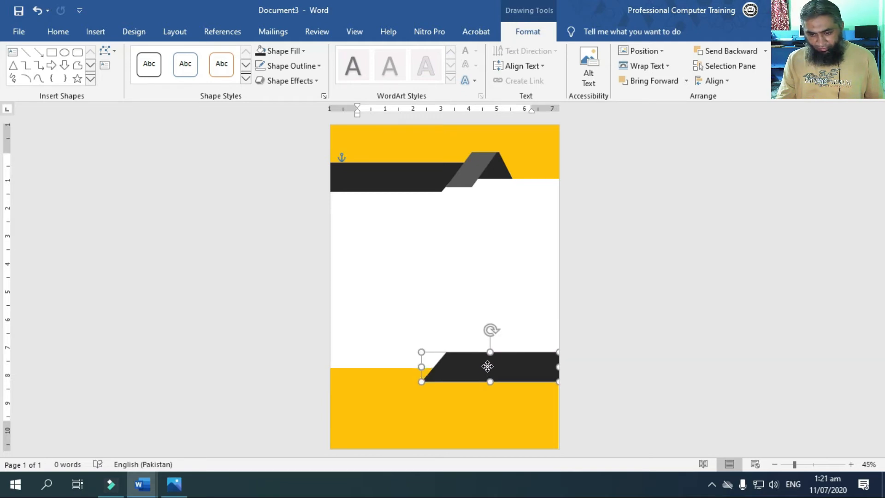
pyautogui.press('Up')
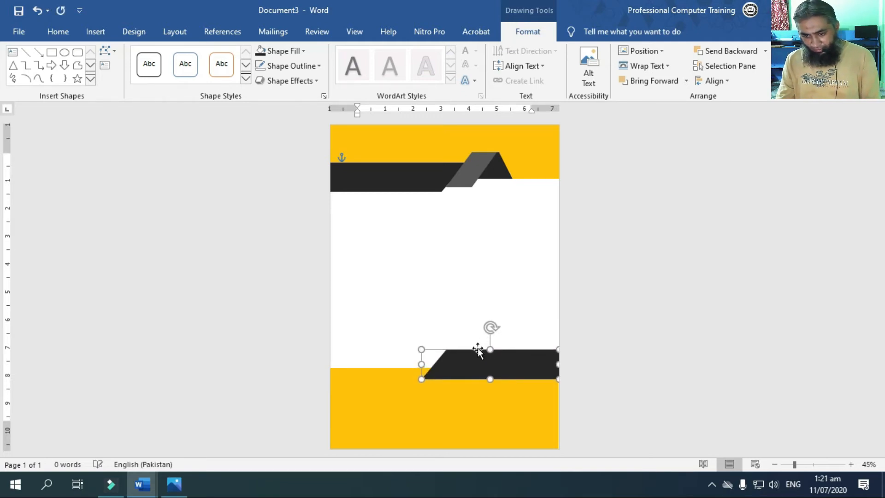
pyautogui.click(447, 303)
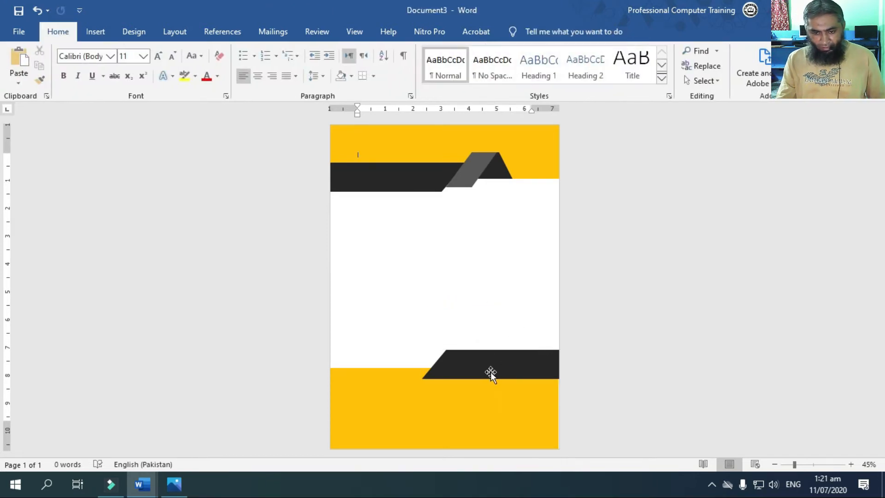
# Duplicate the grey parallelogram and place the copy against the slanted end of the lower near-black band
pyautogui.click(476, 175)
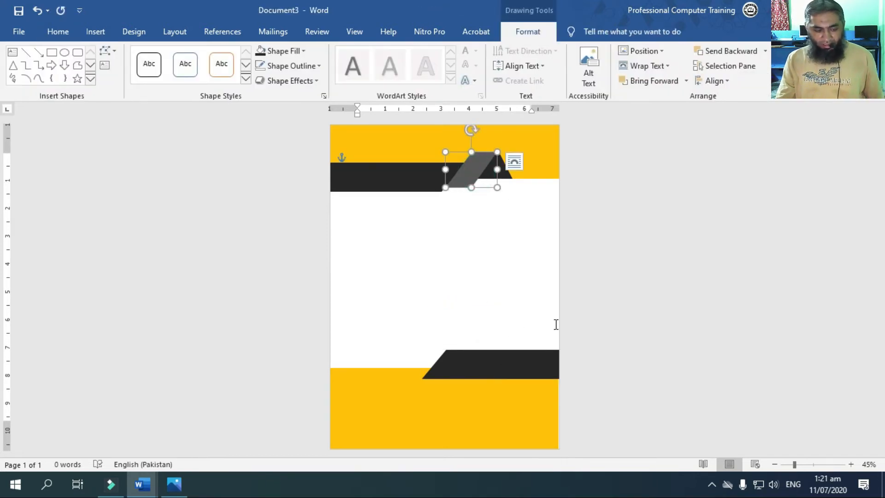
pyautogui.hotkey('ctrl', 'c')
pyautogui.hotkey('ctrl', 'v')
pyautogui.moveTo(469, 173); pyautogui.dragTo(409, 365)
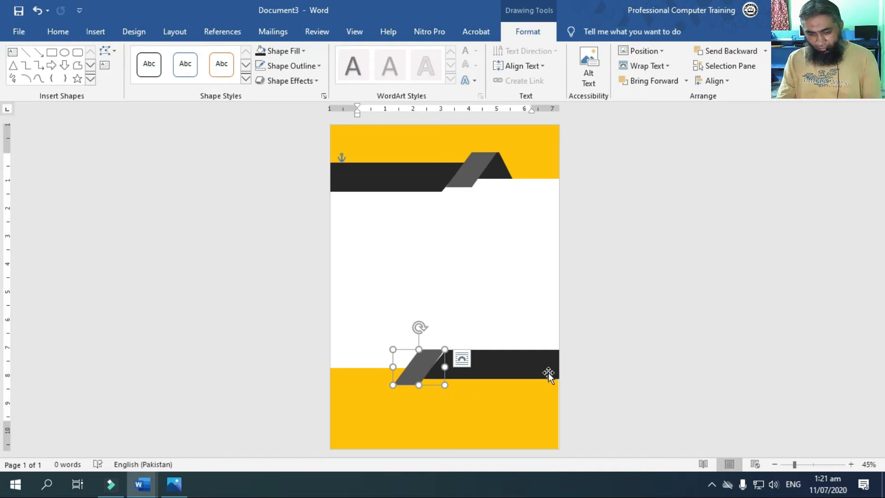
pyautogui.press('Right')
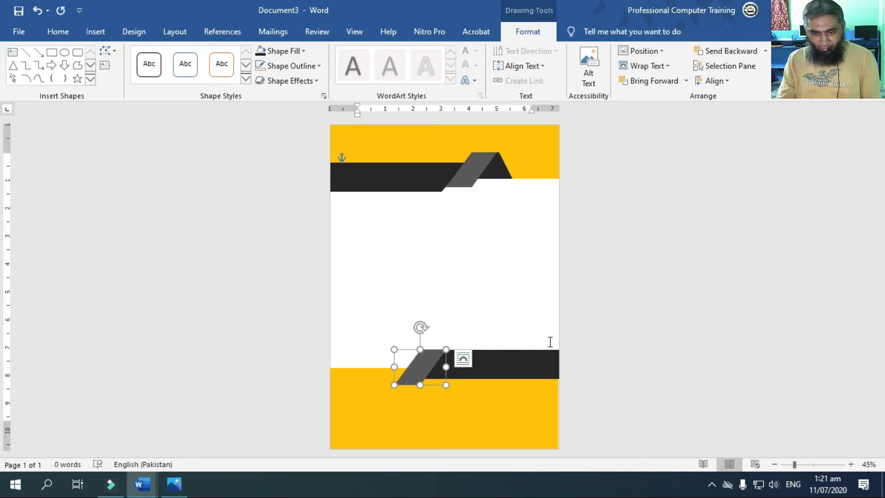
# Nudge the lower grey parallelogram down and left along the near-black band's slanted end
pyautogui.press('Down')
pyautogui.press('Down')
pyautogui.press('Down')
pyautogui.press('Down')
pyautogui.press('Down')
pyautogui.press('Down')
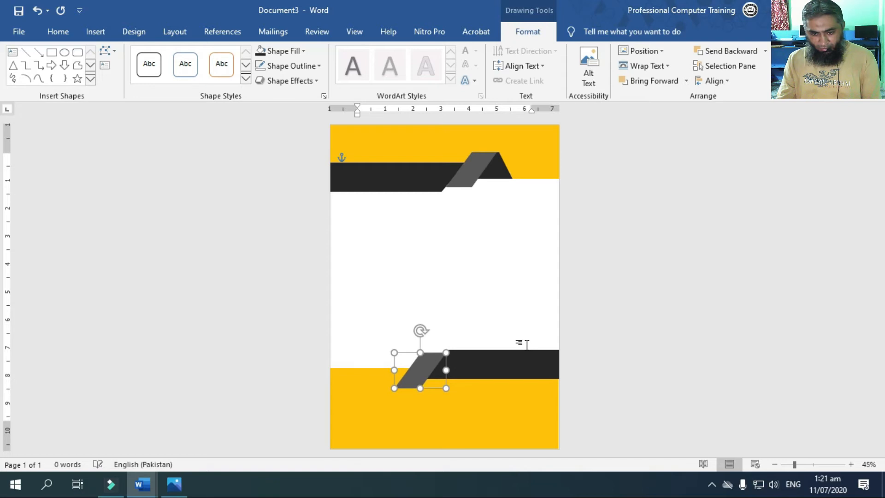
pyautogui.press('Left')
pyautogui.press('Left')
pyautogui.press('Left')
pyautogui.press('Left')
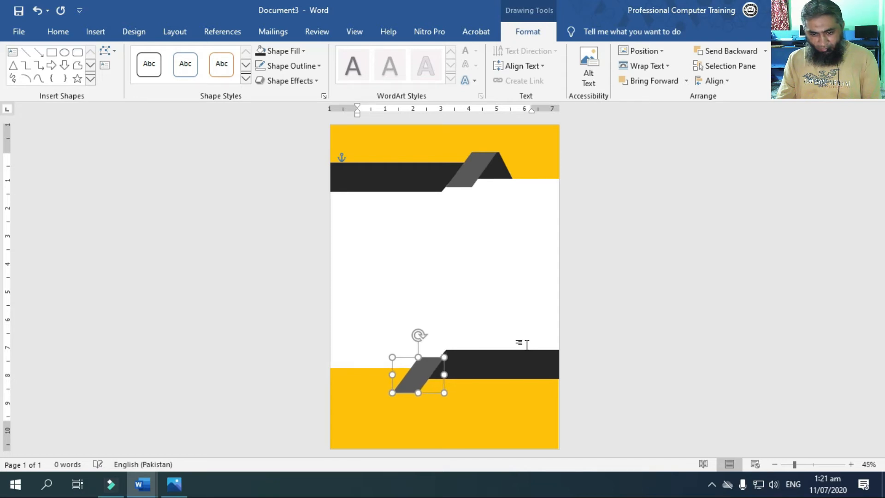
pyautogui.click(517, 365)
pyautogui.click(497, 409)
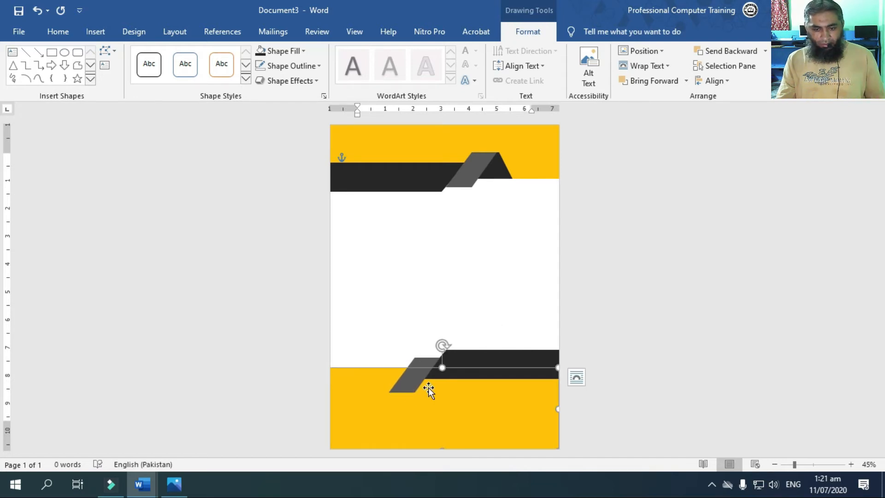
# Duplicate the header's near-black fold, move the copy onto the lower grey parallelogram, and send it backward behind the grey piece
pyautogui.click(498, 173)
pyautogui.hotkey('ctrl', 'c')
pyautogui.hotkey('ctrl', 'v')
pyautogui.moveTo(496, 175); pyautogui.dragTo(418, 379)
pyautogui.click(733, 52)
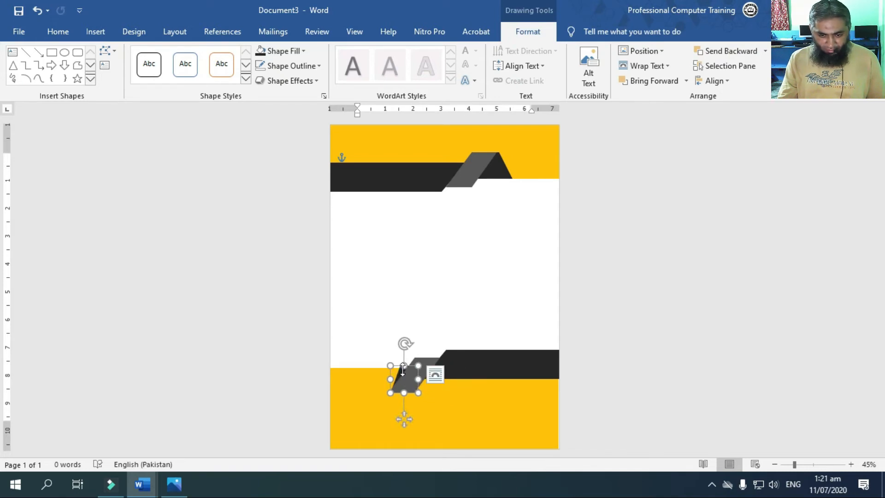
# Move the lower fold's upper-left point outward along the orange band's upper edge to form the footer's folded ribbon
pyautogui.rightClick(402, 369)
pyautogui.click(443, 199)
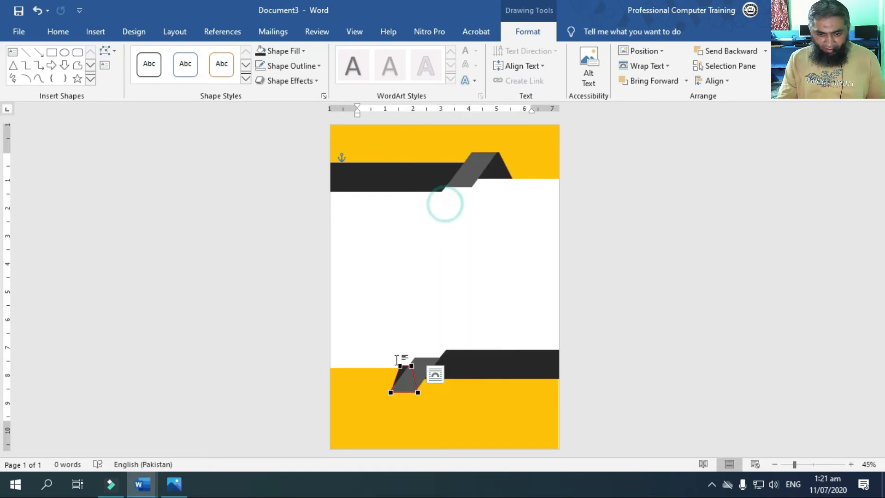
pyautogui.moveTo(400, 367); pyautogui.dragTo(377, 368)
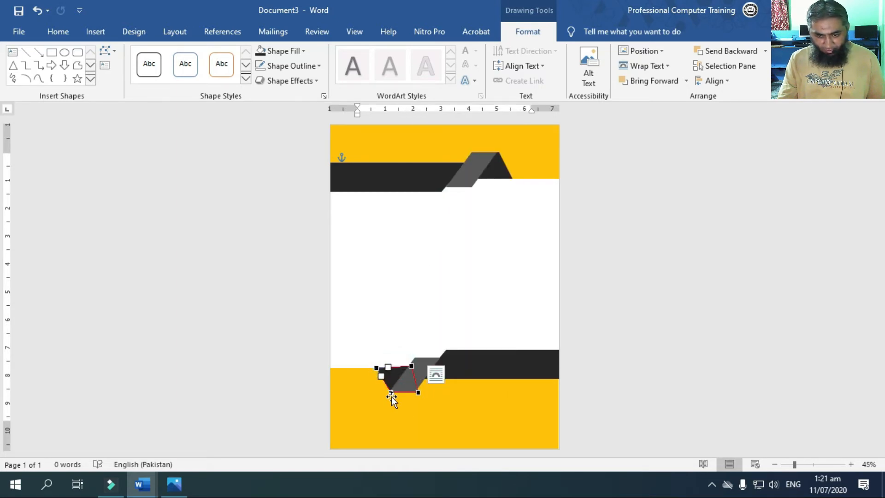
pyautogui.click(414, 367)
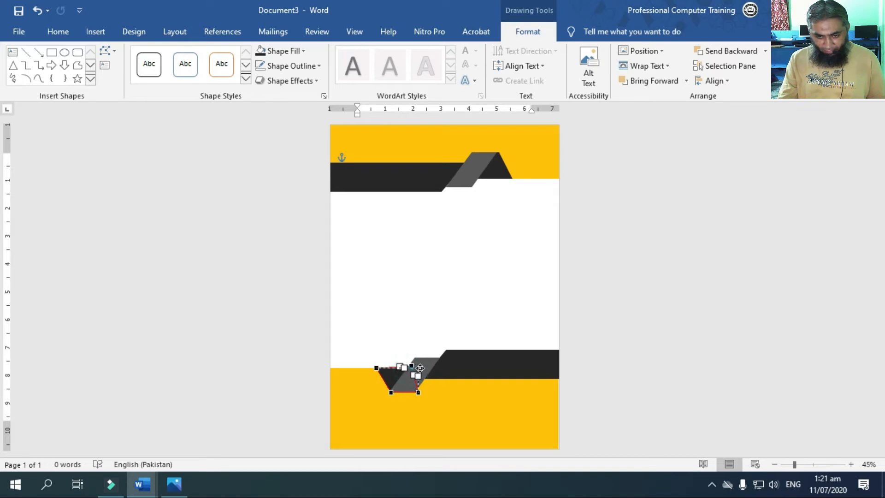
pyautogui.click(419, 315)
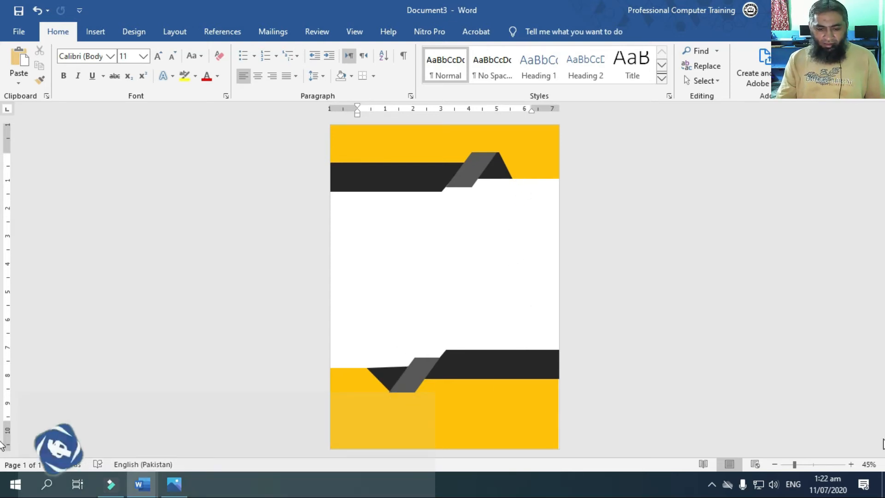
pyautogui.click(806, 467)
pyautogui.scroll(-10, 448, 353)
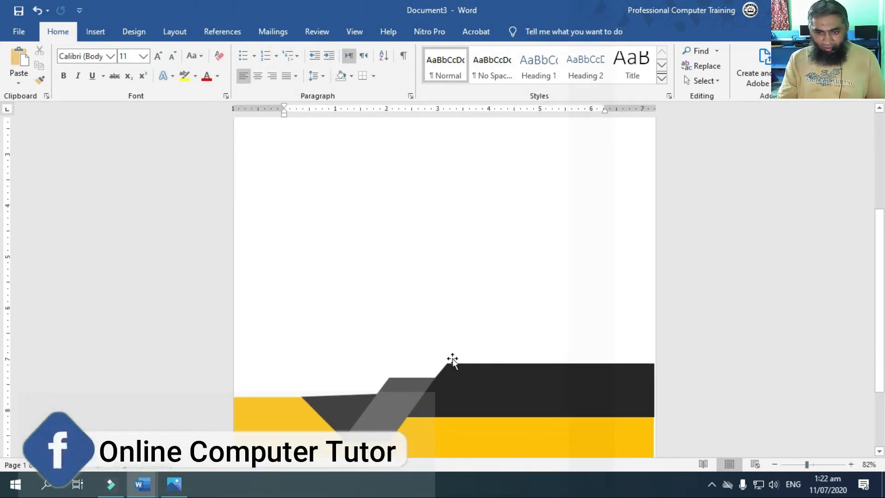
pyautogui.click(336, 317)
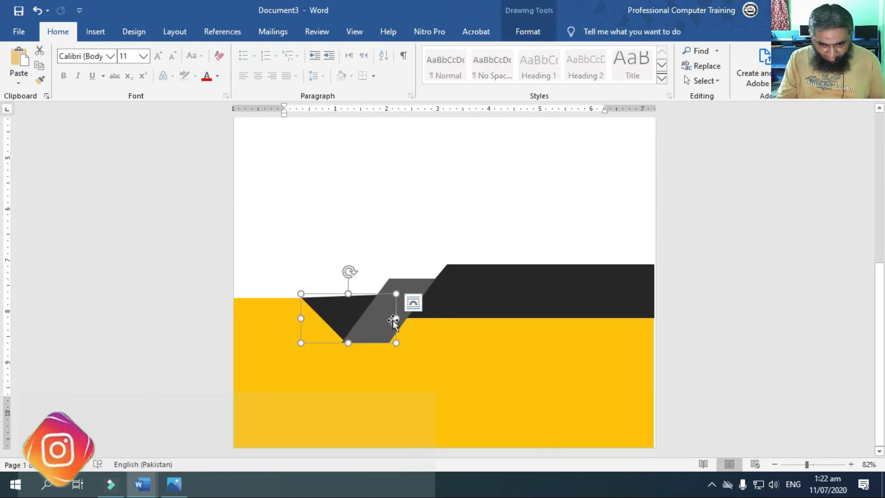
pyautogui.click(413, 303)
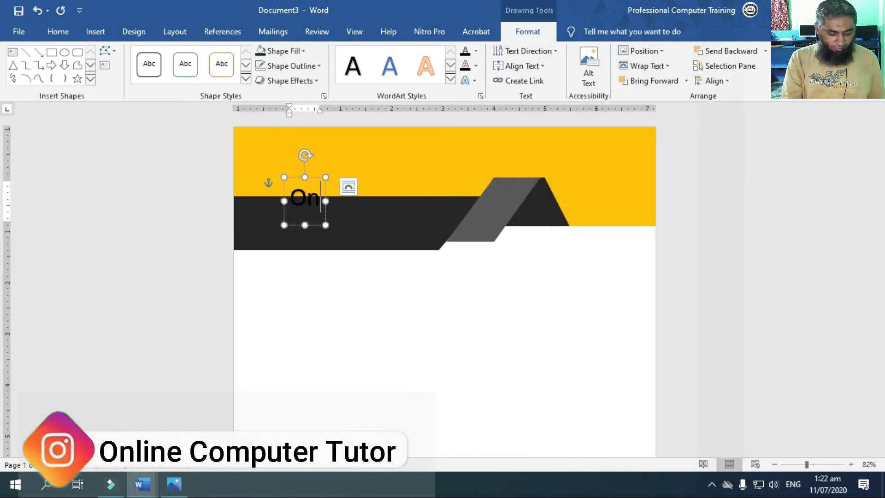
pyautogui.write('line Co')
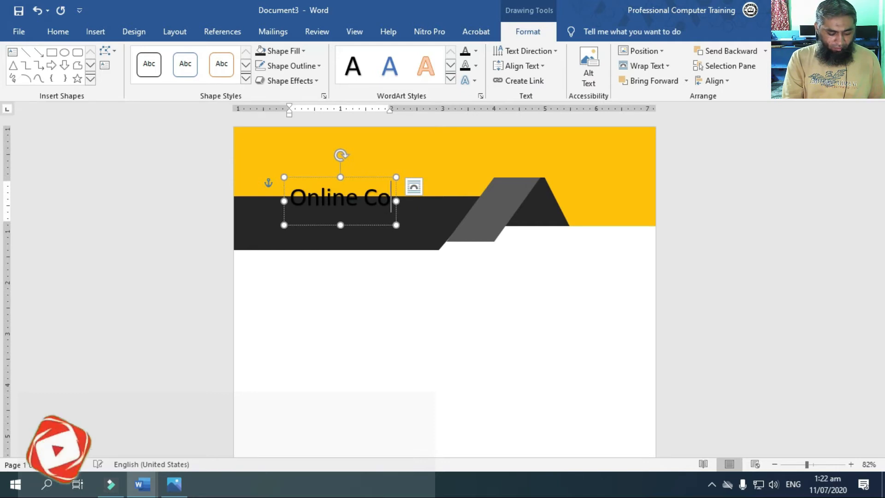
pyautogui.write('mp')
pyautogui.press('BackSpace')
pyautogui.press('BackSpace')
pyautogui.press('BackSpace')
pyautogui.press('BackSpace')
pyautogui.press('BackSpace')
pyautogui.press('BackSpace')
pyautogui.press('BackSpace')
pyautogui.press('BackSpace')
pyautogui.press('BackSpace')
pyautogui.press('BackSpace')
pyautogui.press('BackSpace')
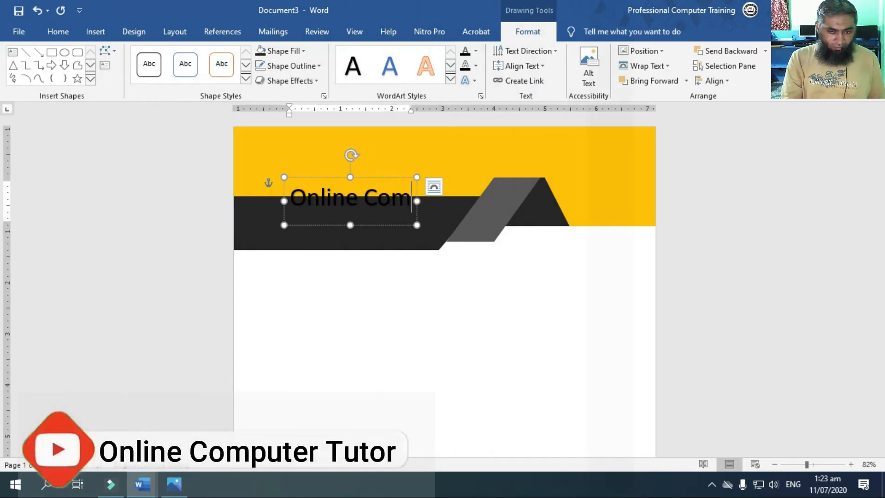
# Enter "Al Rehman Computer Services" as the WordArt heading and move it onto the orange header band near the page's left edge
pyautogui.write('Al')
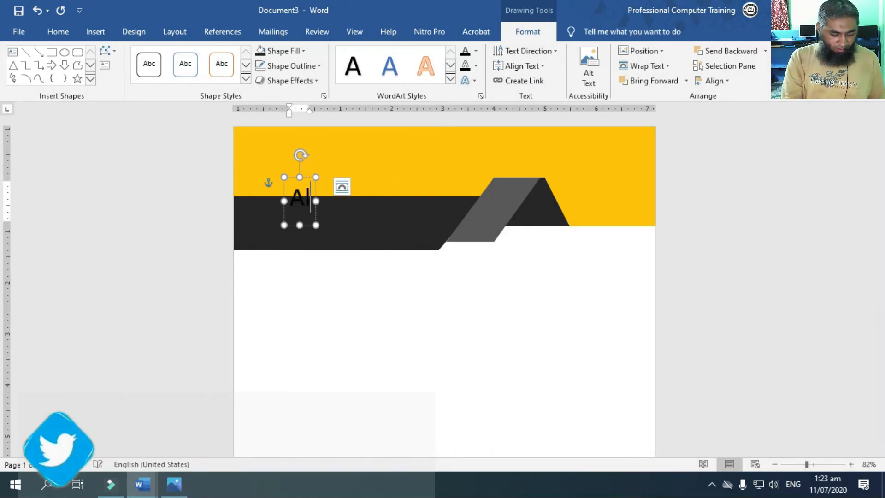
pyautogui.write('rehman Compu')
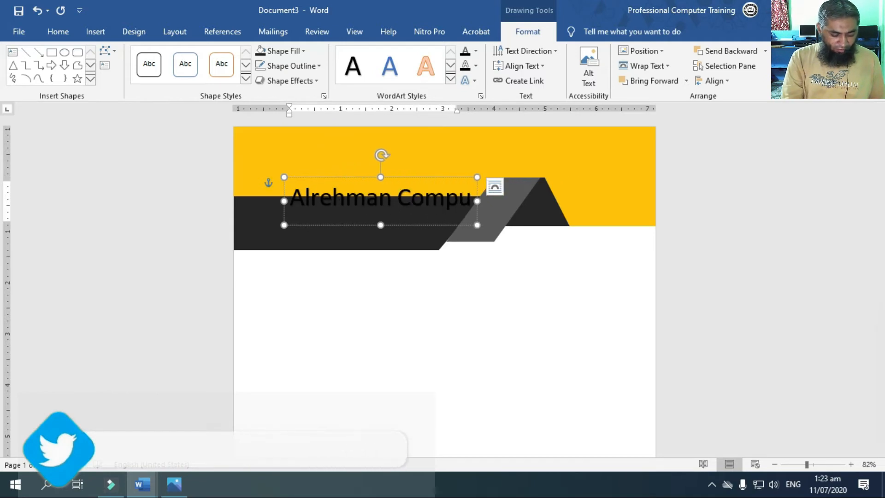
pyautogui.write('ter Ser')
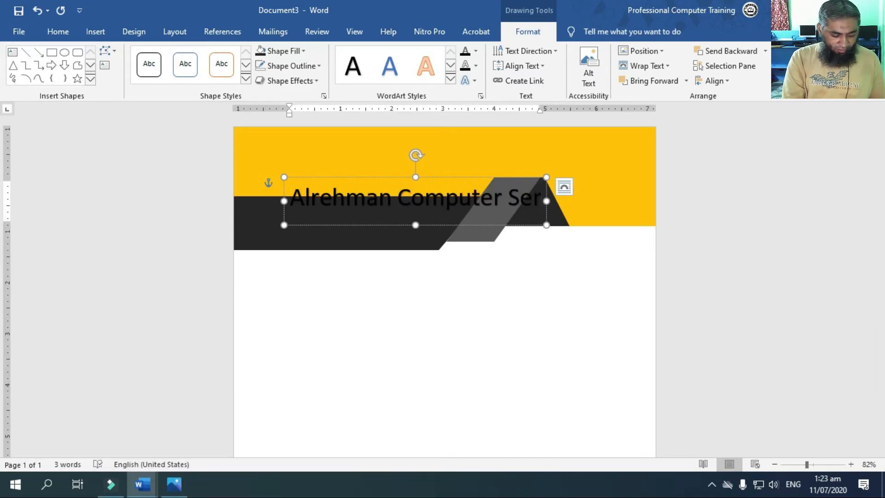
pyautogui.write('vices')
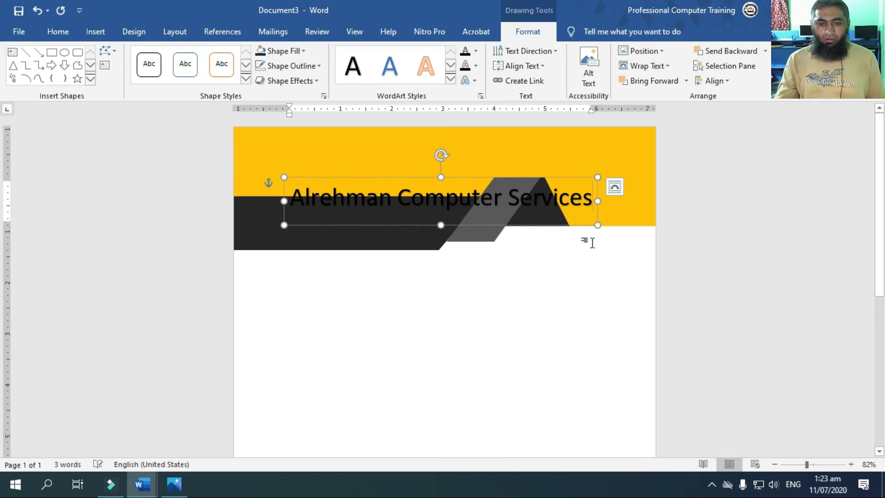
pyautogui.moveTo(525, 175); pyautogui.dragTo(481, 138)
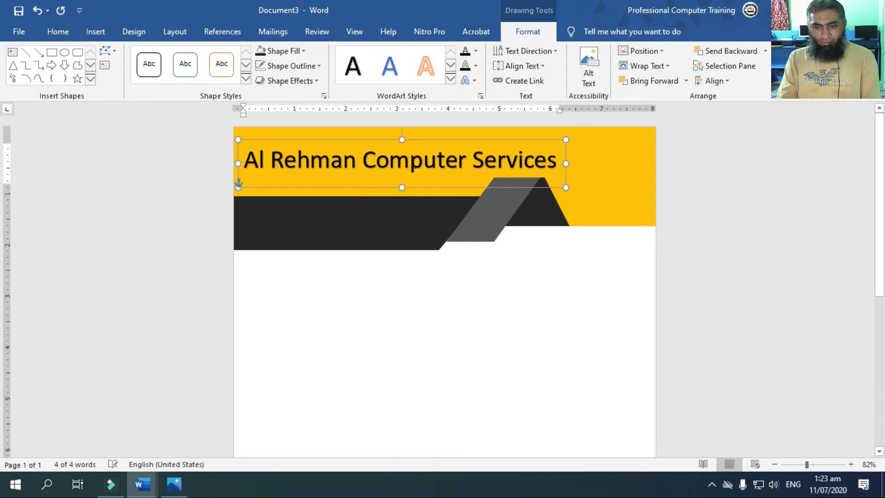
pyautogui.click(452, 355)
# Insert the Al-Rehman Computer Services logo picture from this device
pyautogui.click(56, 31)
pyautogui.click(98, 30)
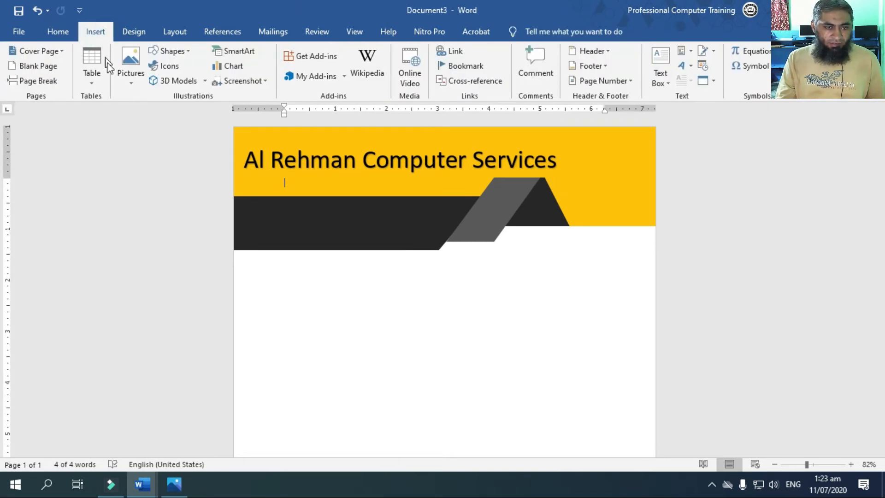
pyautogui.click(185, 50)
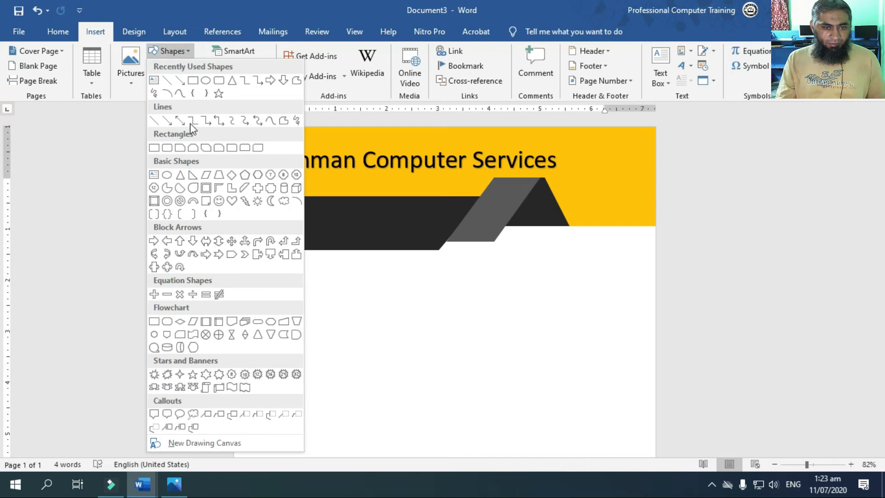
pyautogui.click(129, 74)
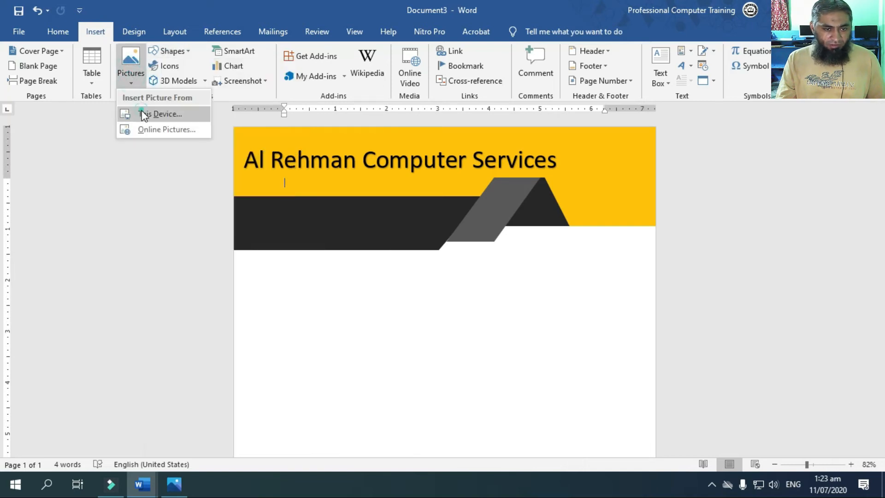
pyautogui.click(142, 110)
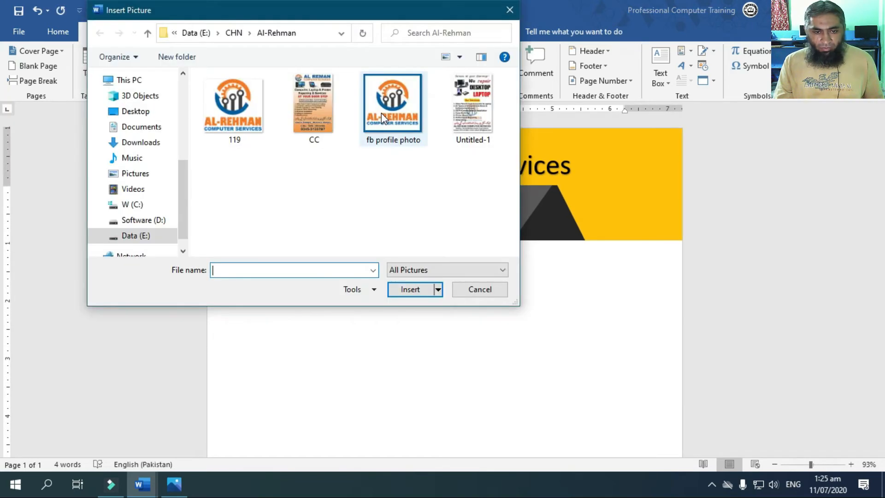
pyautogui.doubleClick(380, 112)
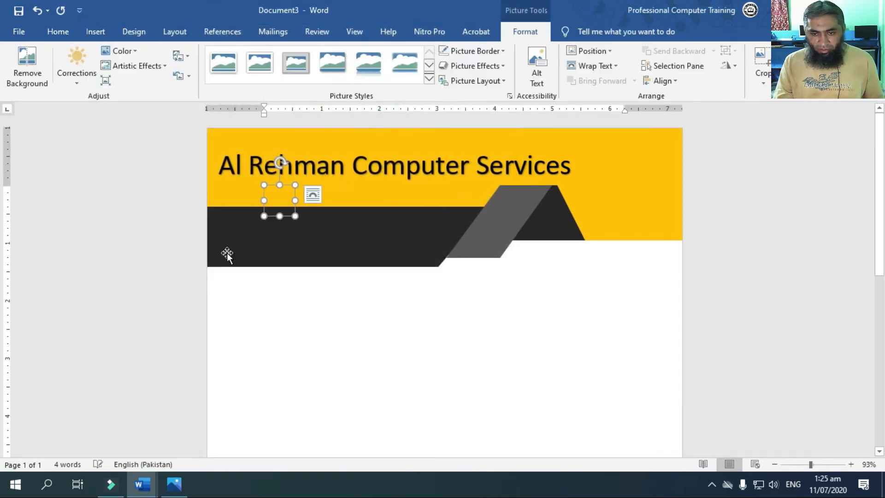
# Set the logo's text wrapping to In Front of Text, then move and enlarge it on the orange band beside the heading
pyautogui.click(615, 69)
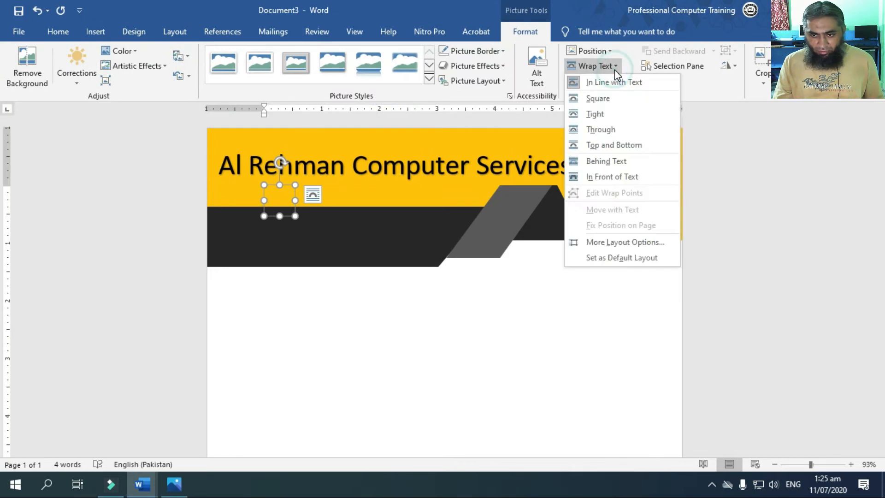
pyautogui.click(635, 177)
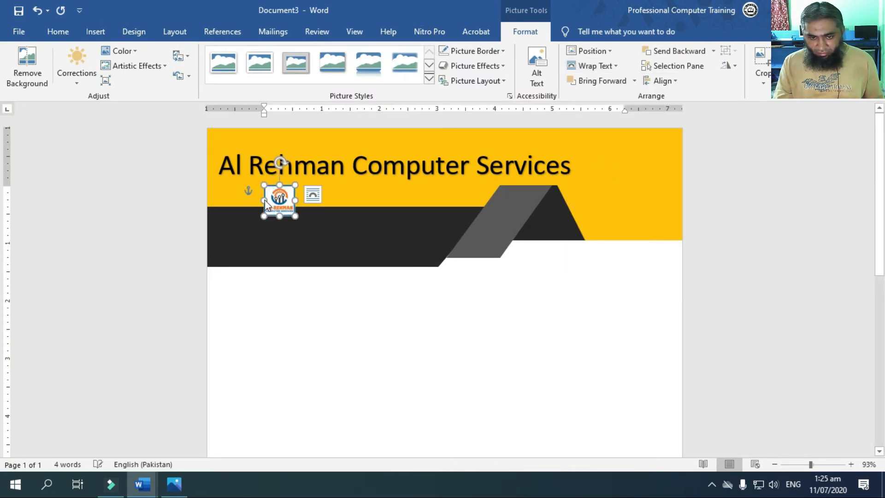
pyautogui.moveTo(276, 199); pyautogui.dragTo(588, 223)
pyautogui.moveTo(633, 201); pyautogui.dragTo(641, 196)
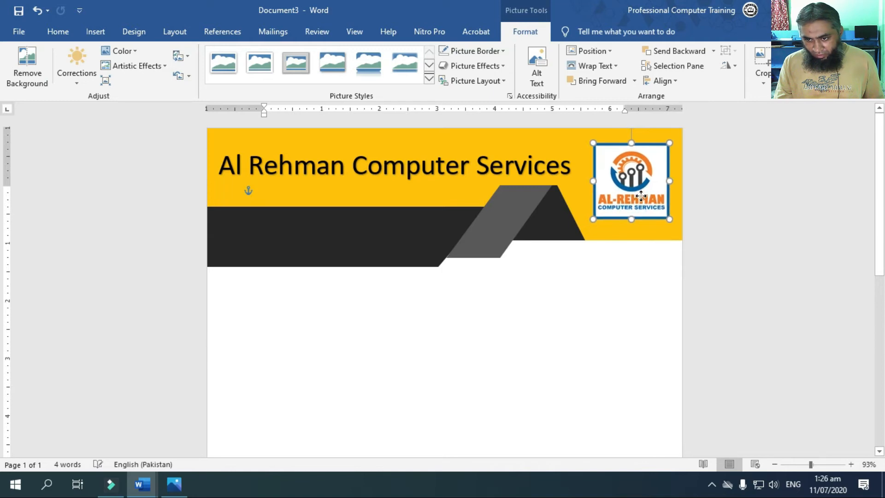
# Insert a Simple Text Box and move it onto the near-black header band below the heading
pyautogui.click(589, 288)
pyautogui.click(101, 30)
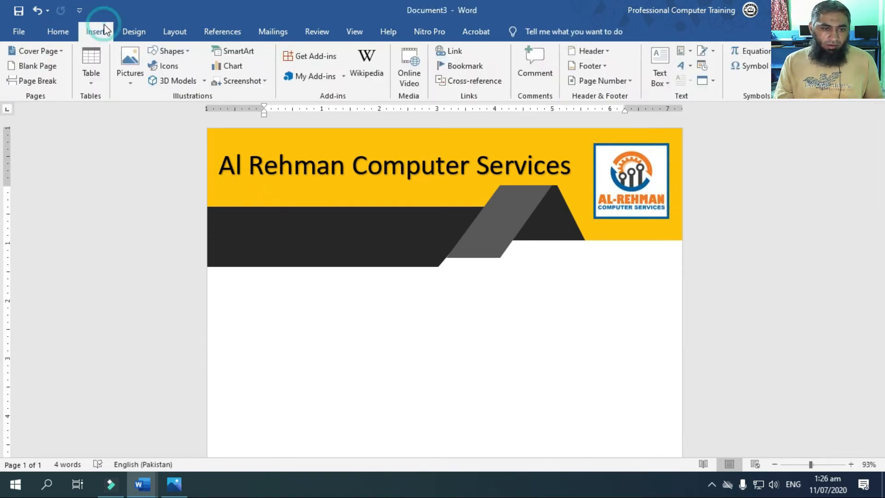
pyautogui.click(660, 76)
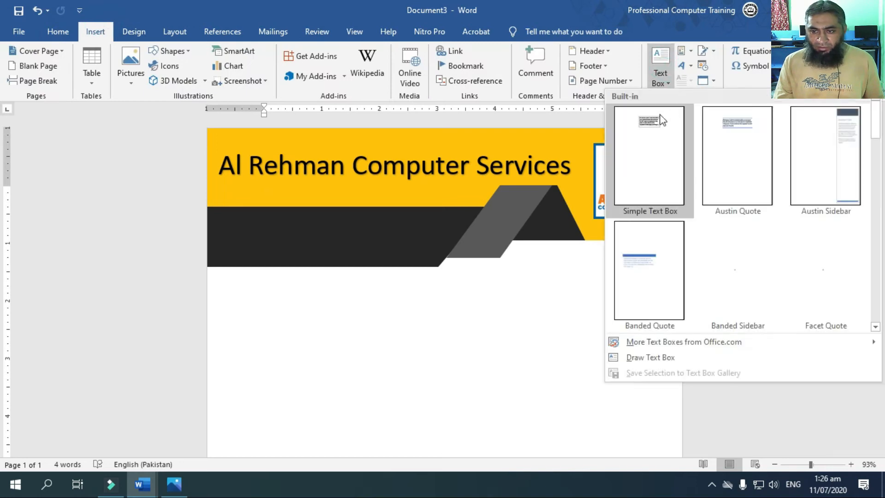
pyautogui.click(662, 120)
pyautogui.moveTo(473, 196); pyautogui.dragTo(318, 218)
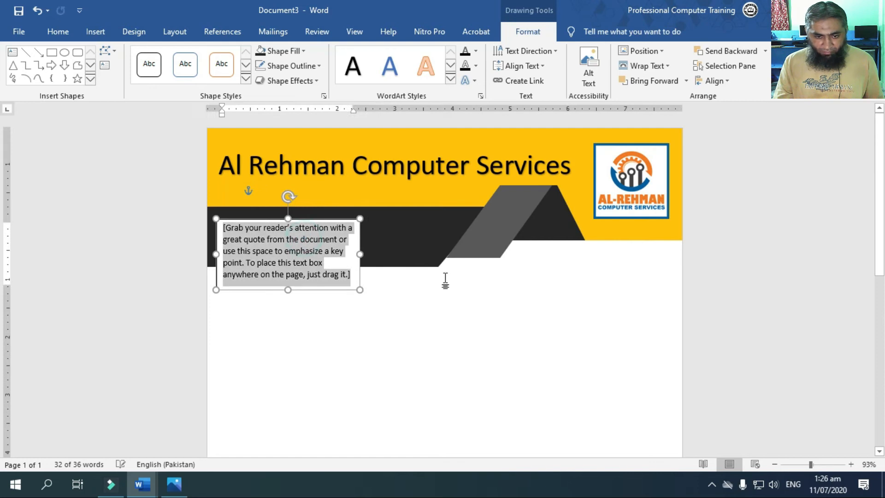
# Enter "Deals in New & Used Laptop & Computer Systems" in the text box and widen the box so the tagline fits on one line
pyautogui.write('New ')
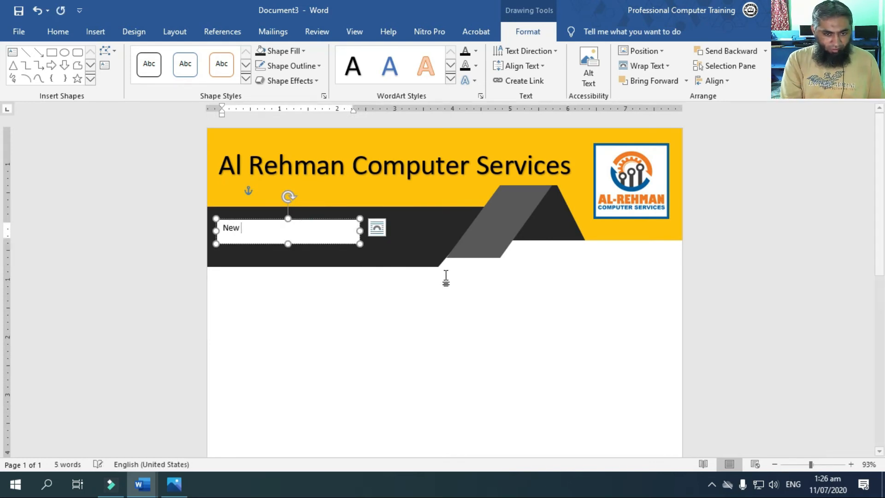
pyautogui.write('& Used')
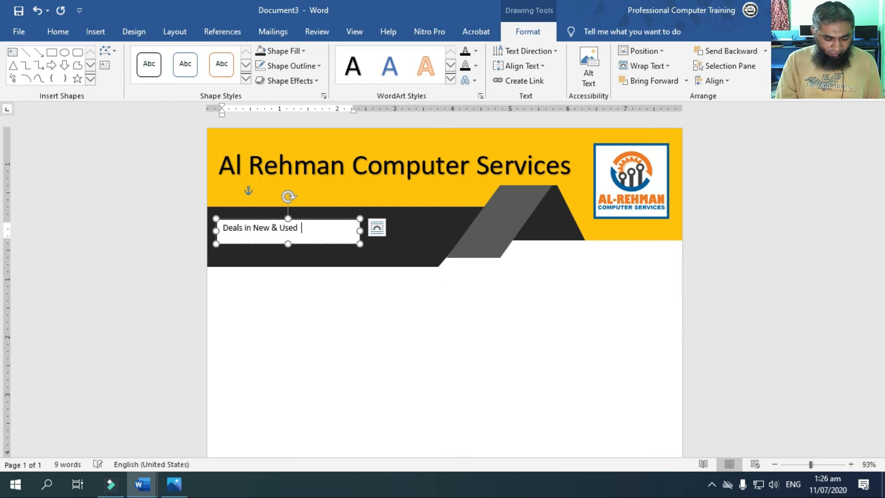
pyautogui.write('& Computer Systems')
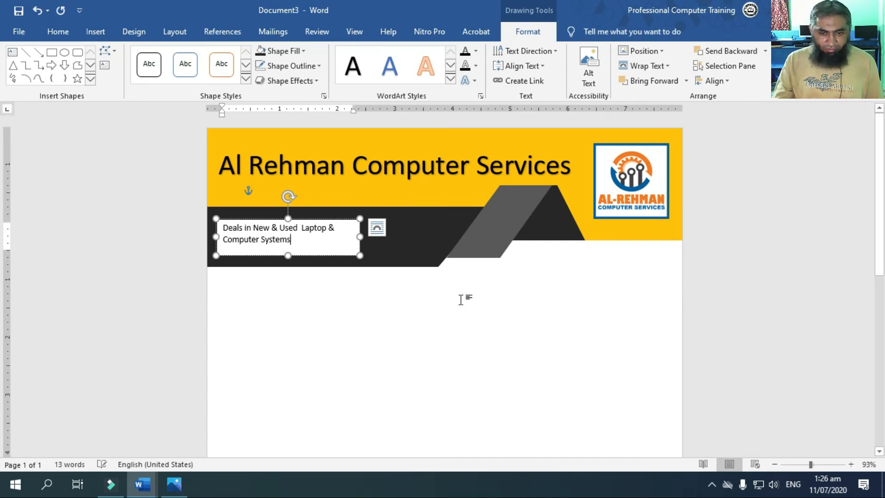
pyautogui.moveTo(422, 237); pyautogui.dragTo(222, 231)
pyautogui.click(307, 243)
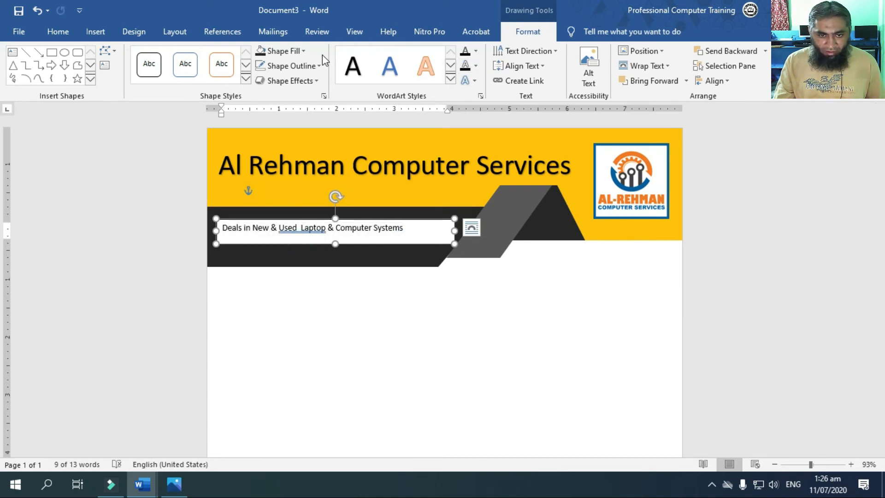
# Remove the fill and outline from the tagline's text box
pyautogui.click(302, 51)
pyautogui.click(292, 165)
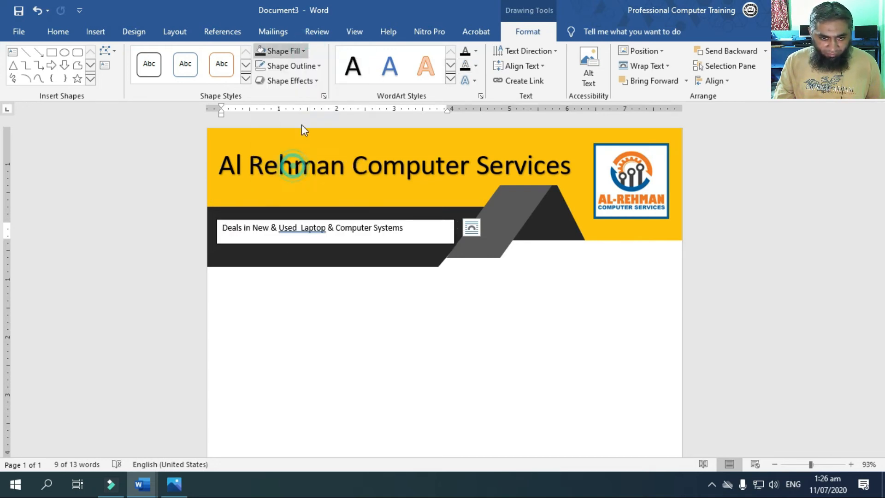
pyautogui.click(313, 82)
pyautogui.click(306, 66)
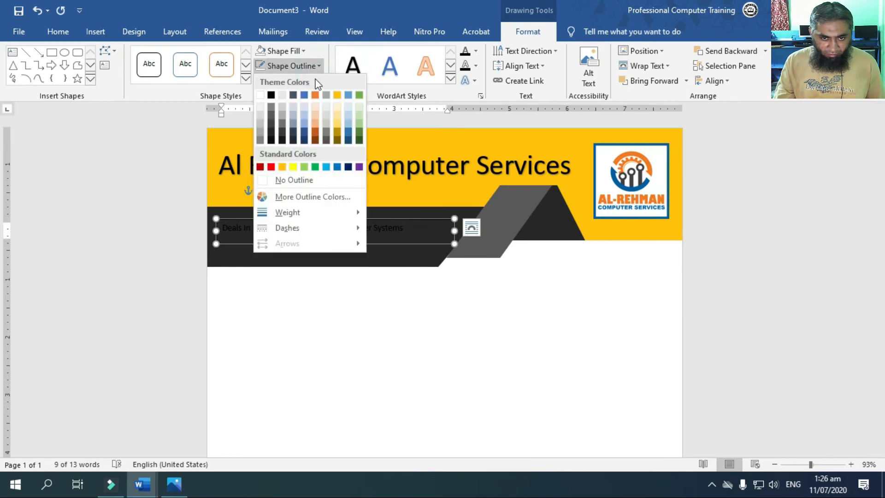
pyautogui.click(297, 181)
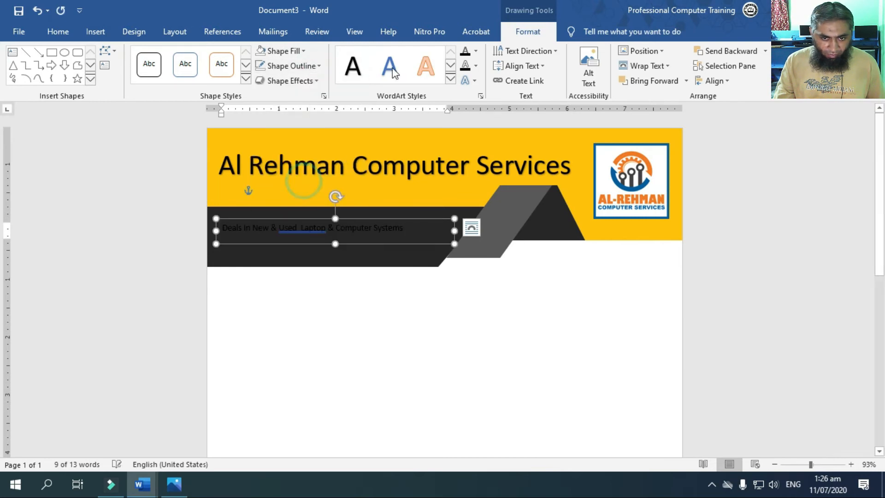
# Make the tagline text white, bold and italic
pyautogui.click(480, 51)
pyautogui.click(463, 97)
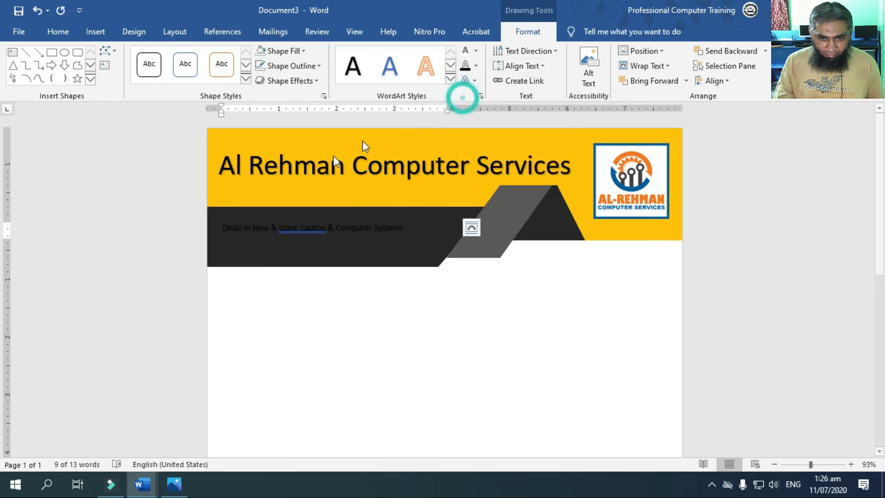
pyautogui.click(57, 33)
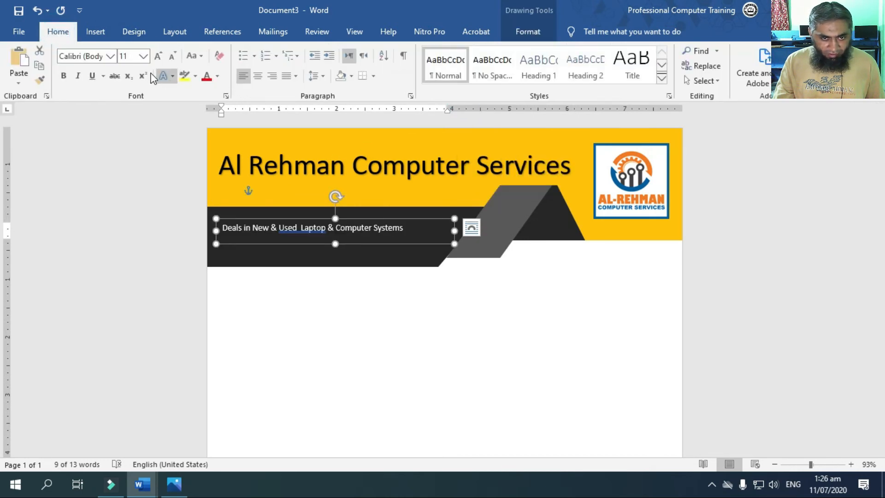
pyautogui.click(74, 77)
pyautogui.click(63, 75)
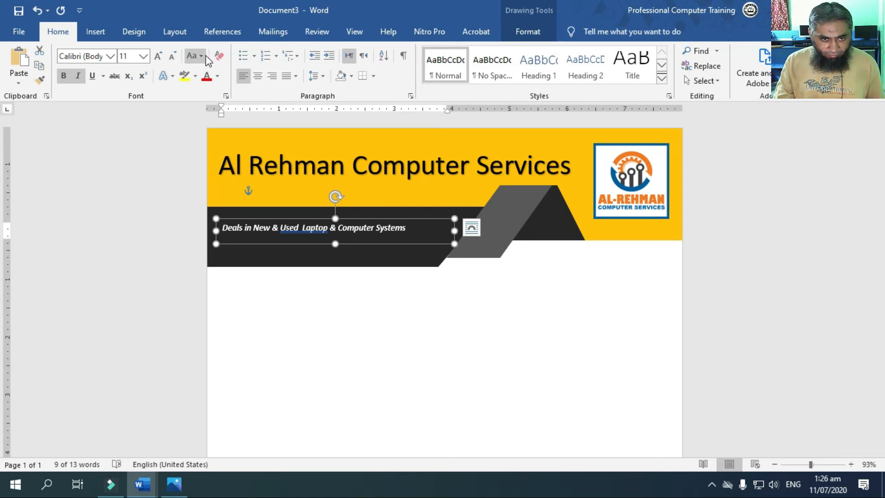
# Increase the tagline's font size by five increments
pyautogui.click(158, 57)
pyautogui.click(158, 57)
pyautogui.click(158, 57)
pyautogui.click(158, 57)
pyautogui.click(158, 57)
pyautogui.click(158, 57)
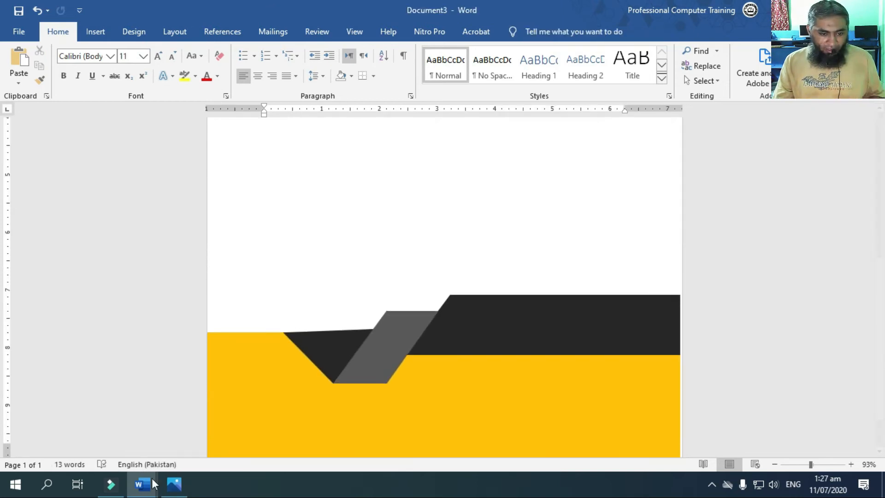
# Search the icon library for "Computer" and insert the desktop computer with tower icon
pyautogui.scroll(10, 573, 181)
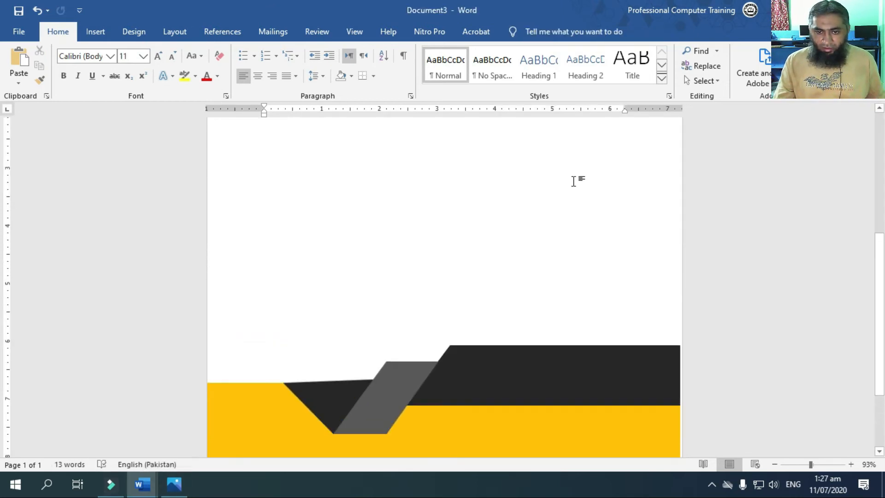
pyautogui.scroll(-3, 562, 347)
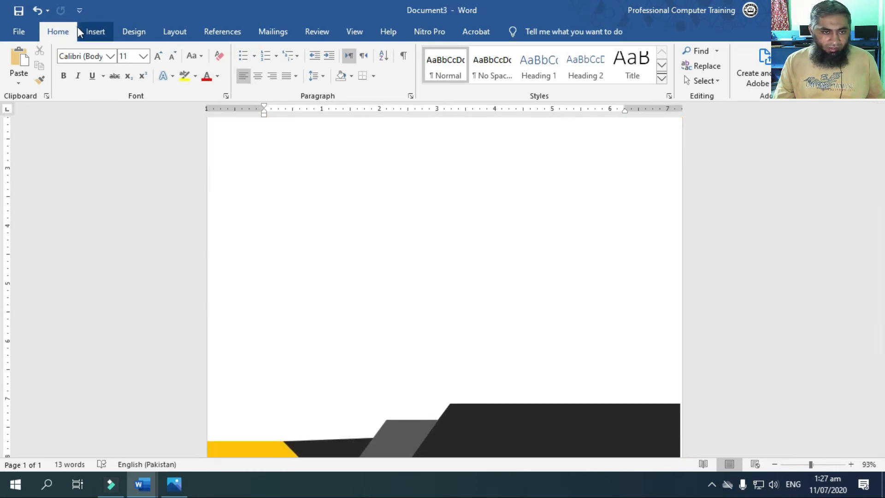
pyautogui.click(95, 32)
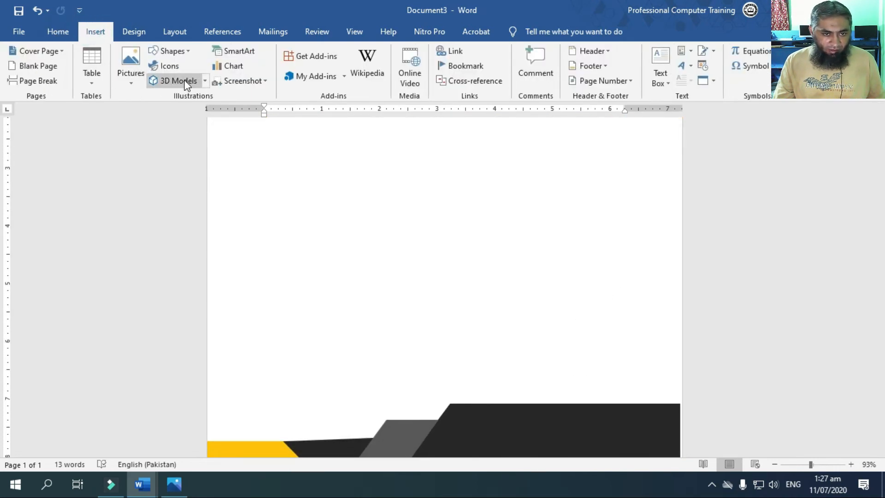
pyautogui.click(169, 67)
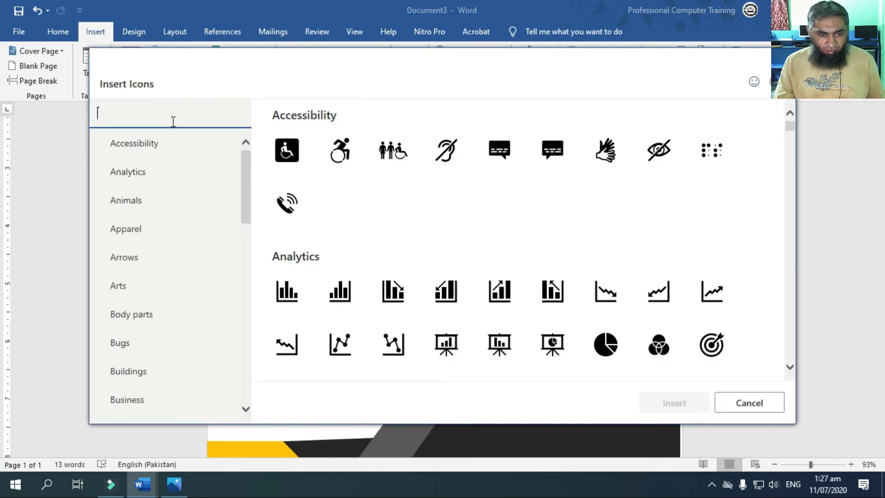
pyautogui.write('Computer')
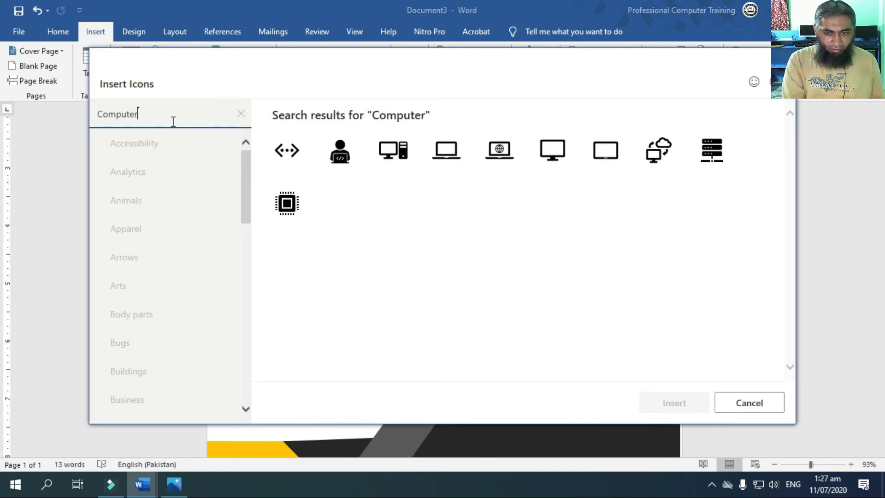
pyautogui.click(409, 135)
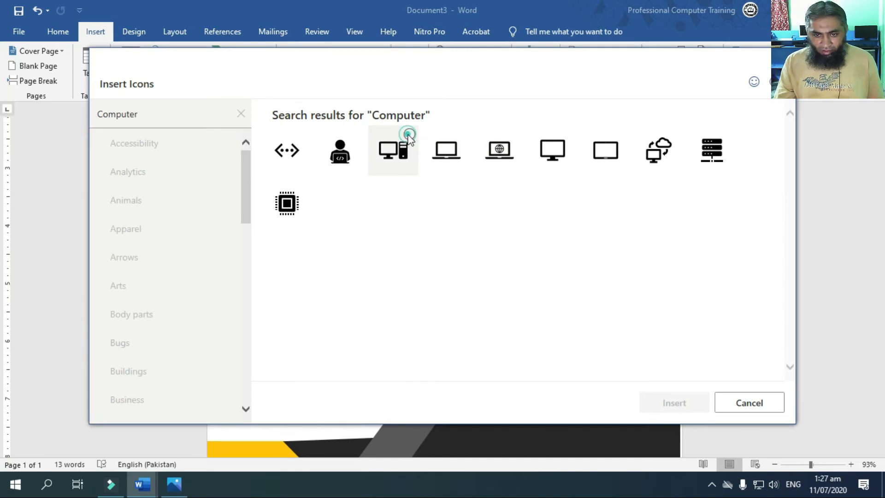
pyautogui.click(667, 404)
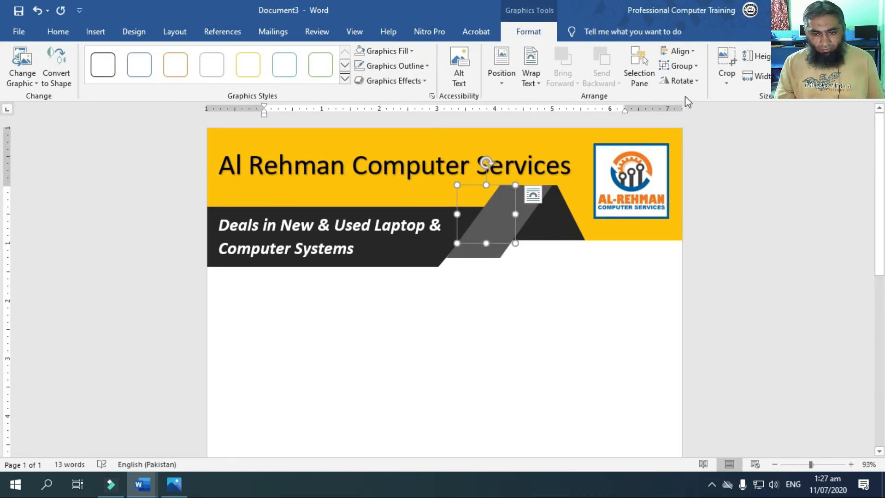
# Set the computer icon to In Front of Text, move it just above the footer's near-black band near the page's right edge, and enlarge it
pyautogui.click(536, 83)
pyautogui.click(570, 192)
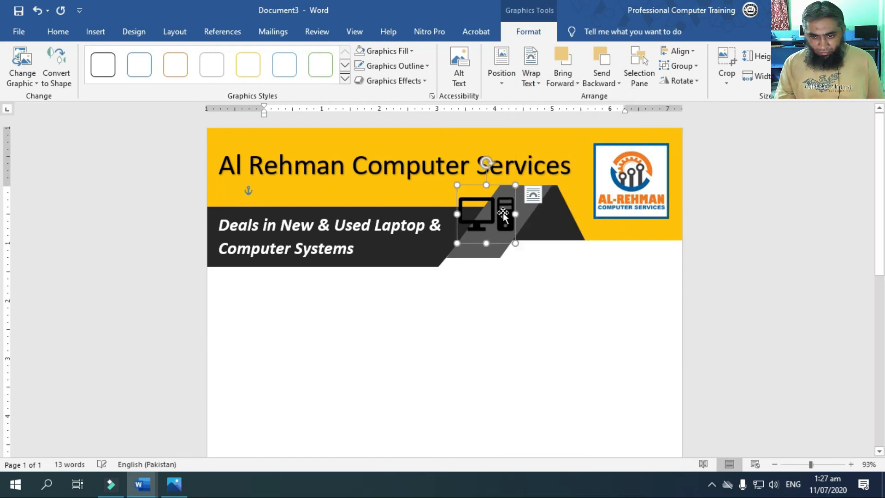
pyautogui.moveTo(503, 214); pyautogui.dragTo(606, 423)
pyautogui.scroll(-6, 663, 368)
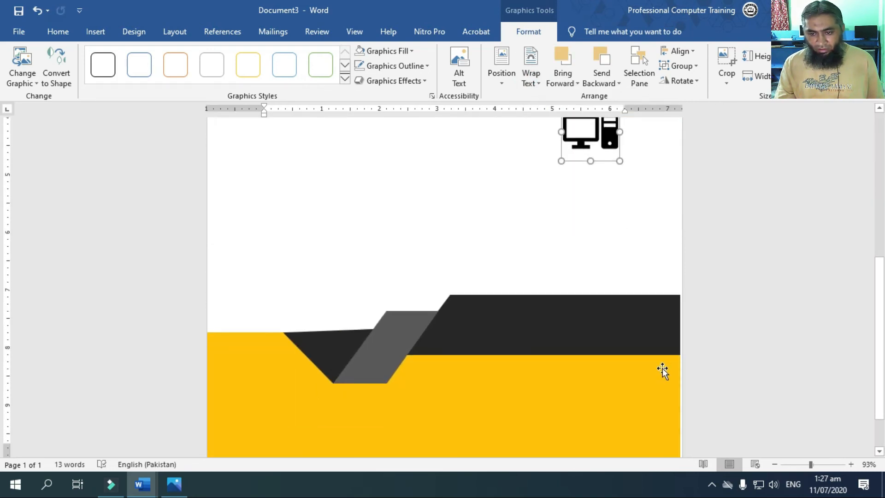
pyautogui.scroll(2, 663, 368)
pyautogui.moveTo(561, 216); pyautogui.dragTo(476, 336)
pyautogui.moveTo(498, 279); pyautogui.dragTo(549, 319)
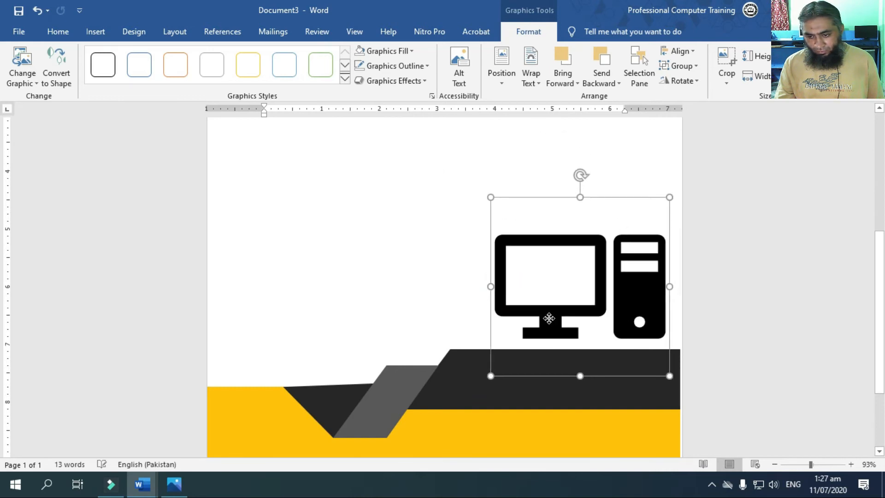
pyautogui.click(429, 291)
# Insert another Simple Text Box and set its text wrapping to Behind Text
pyautogui.scroll(-3, 475, 325)
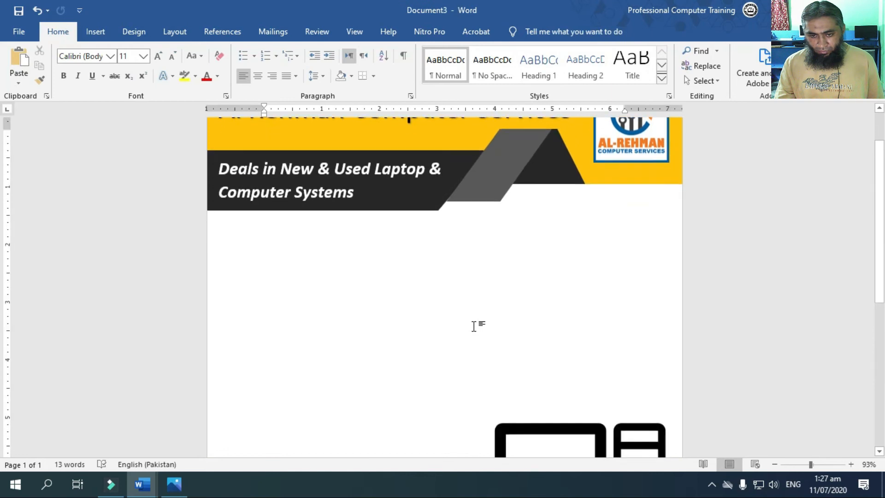
pyautogui.click(95, 32)
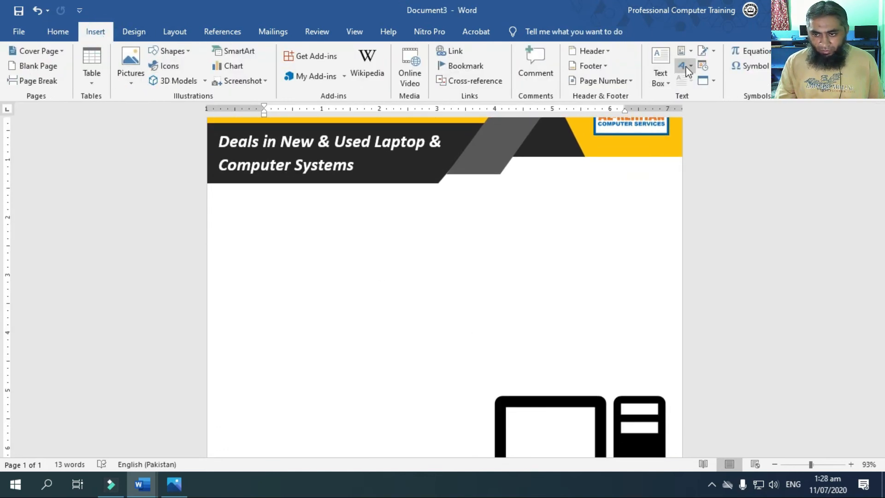
pyautogui.click(672, 75)
pyautogui.click(657, 128)
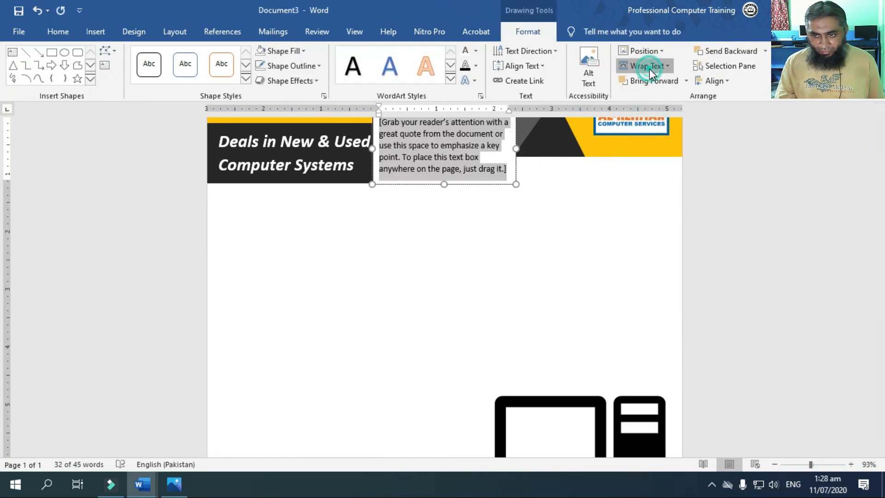
pyautogui.click(646, 66)
pyautogui.click(657, 161)
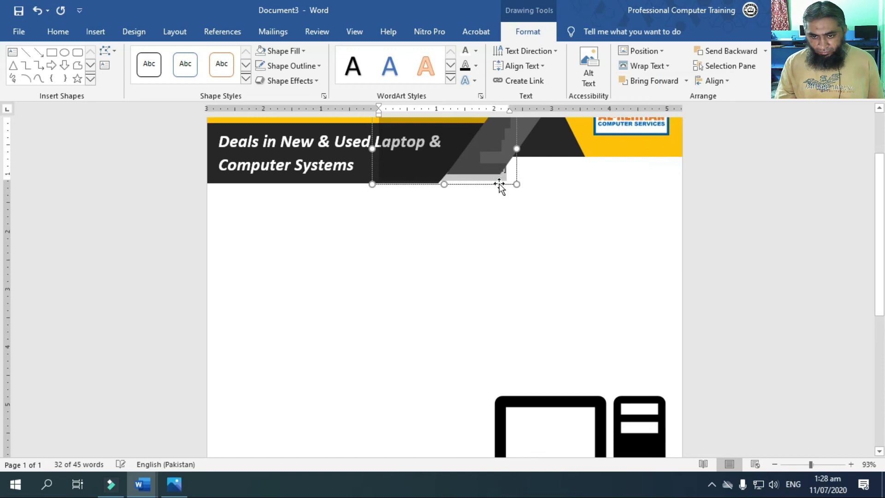
# Place the text box below the header and fill it with an underlined "Our Services:" heading and service lines from Windows Installation to computer repair
pyautogui.moveTo(499, 183); pyautogui.dragTo(350, 279)
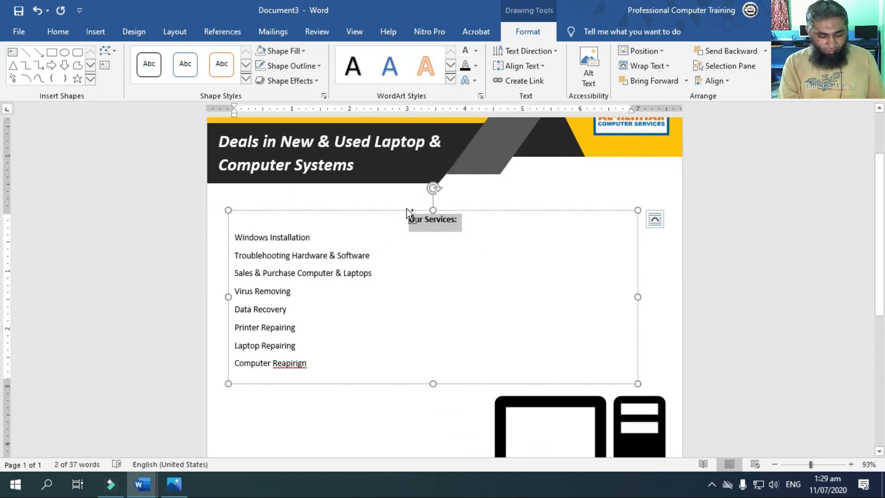
pyautogui.hotkey('ctrl', 'u')
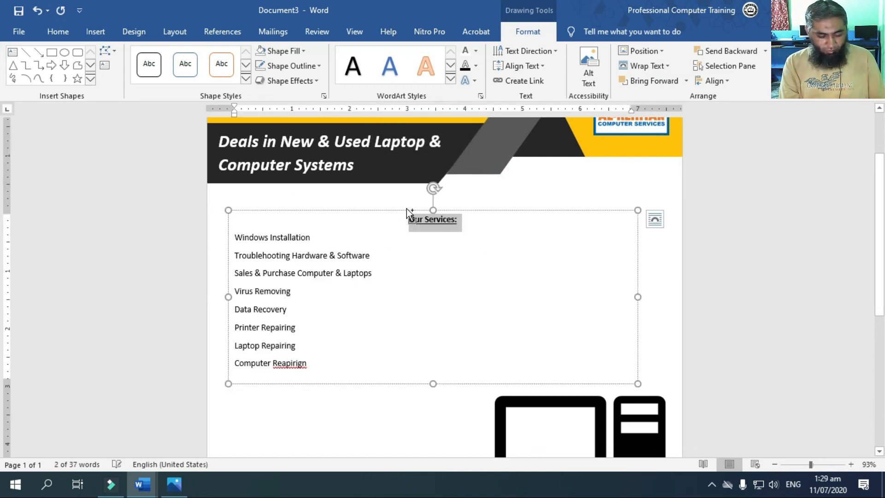
# Enlarge the "Our Services:" heading by five increments and extend the text box downward to fit all the service lines
pyautogui.hotkey('ctrl', ']')
pyautogui.hotkey('ctrl', ']')
pyautogui.hotkey('ctrl', ']')
pyautogui.hotkey('ctrl', ']')
pyautogui.hotkey('ctrl', ']')
pyautogui.hotkey('ctrl', ']')
pyautogui.hotkey('ctrl', 'shift', '.')
pyautogui.hotkey('ctrl', 'shift', '.')
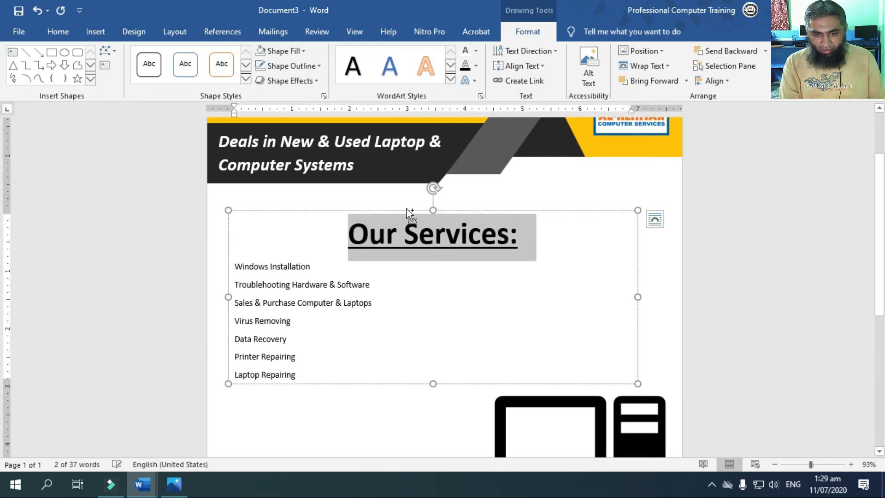
pyautogui.moveTo(433, 383); pyautogui.dragTo(433, 443)
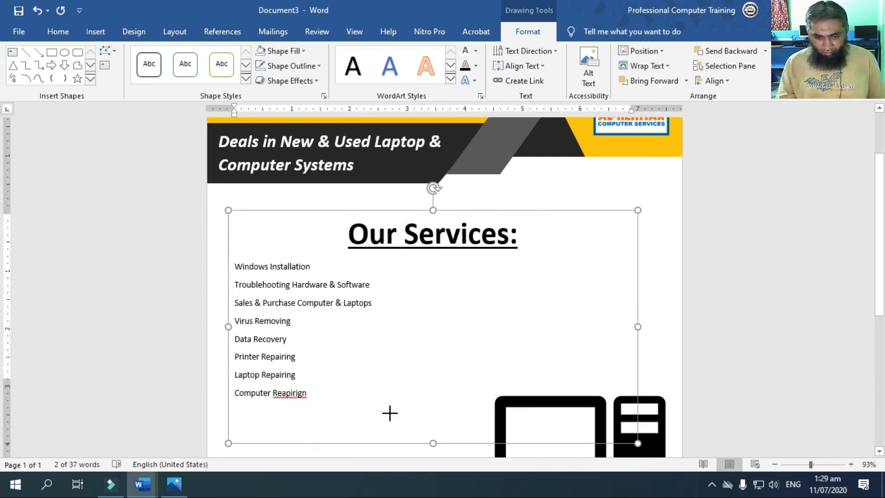
# Correct the misspelled second word of the last service line to "Repairing" using the spelling suggestion
pyautogui.rightClick(293, 392)
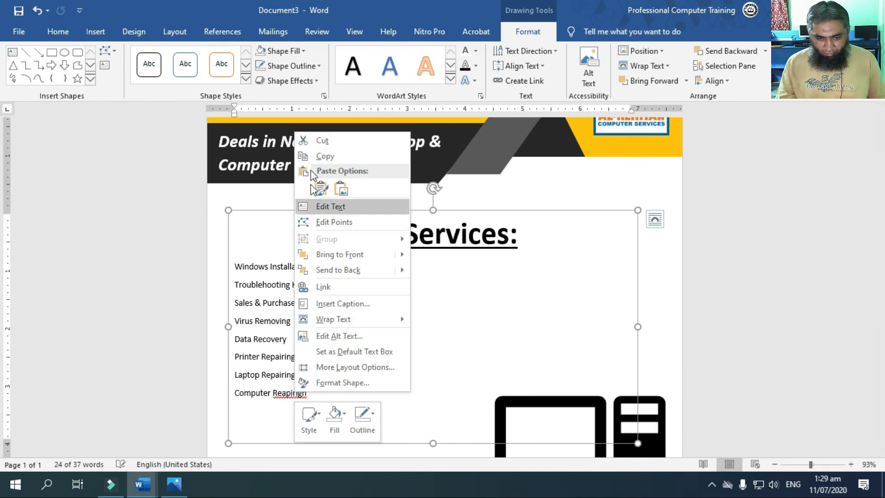
pyautogui.click(290, 396)
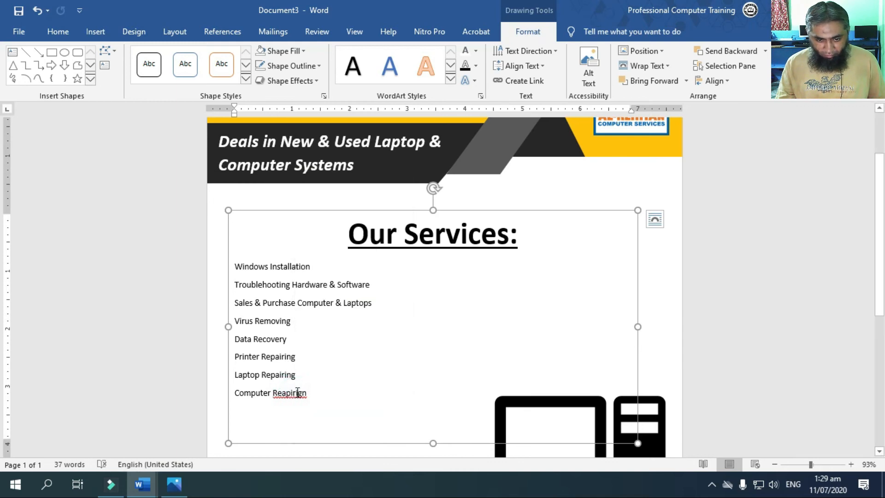
pyautogui.rightClick(300, 393)
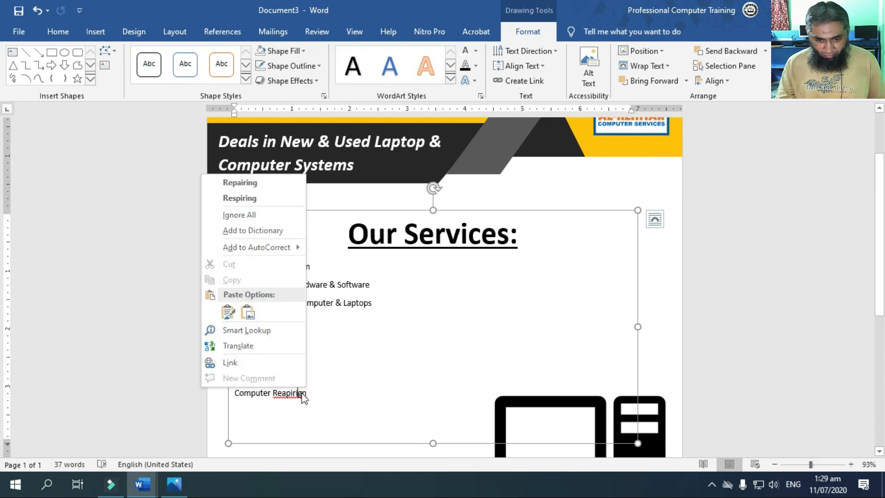
pyautogui.click(240, 183)
# Format the service lines from Windows Installation to Computer Repairing as a bulleted list
pyautogui.moveTo(320, 395); pyautogui.dragTo(235, 265)
pyautogui.click(59, 32)
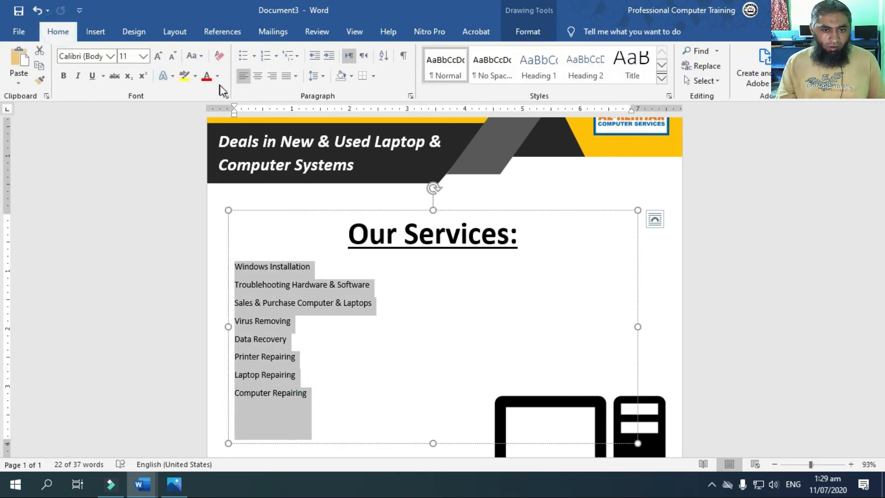
pyautogui.click(244, 54)
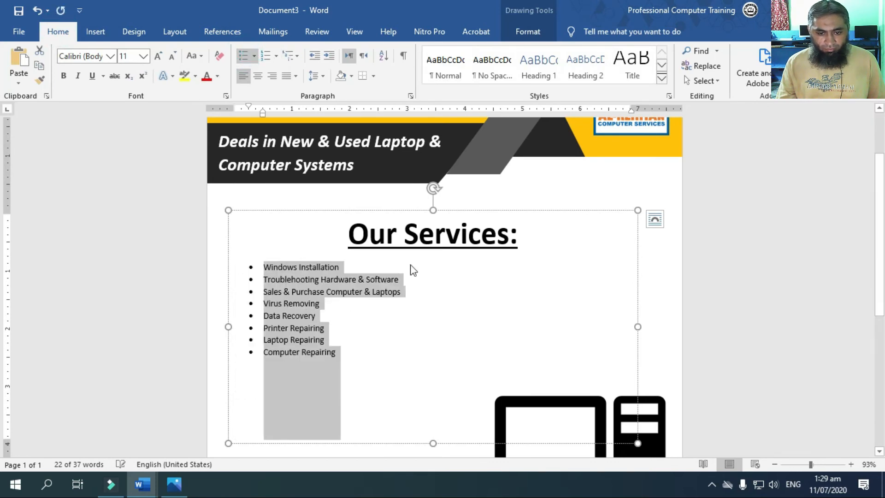
# Increase the font size of the bulleted service list to 28
pyautogui.click(159, 56)
pyautogui.click(159, 56)
pyautogui.click(159, 57)
pyautogui.click(159, 56)
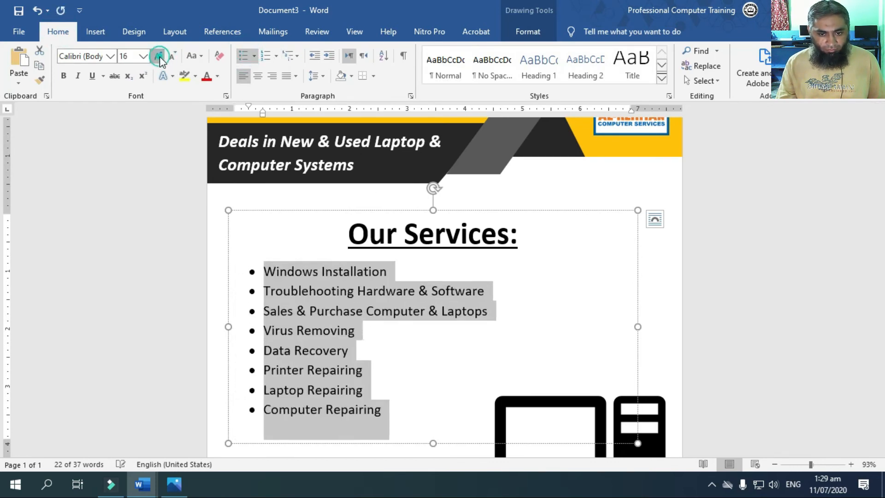
pyautogui.click(159, 56)
pyautogui.click(159, 56)
pyautogui.click(159, 57)
pyautogui.scroll(-4, 323, 254)
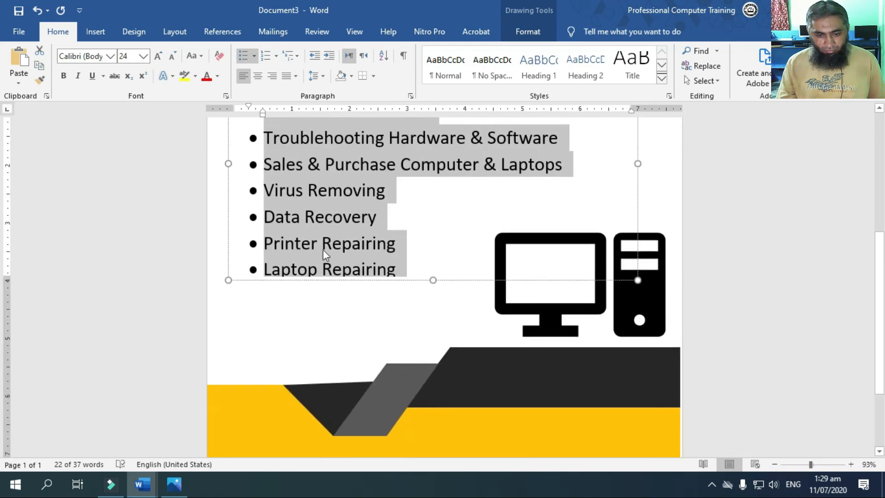
pyautogui.click(158, 56)
pyautogui.click(158, 55)
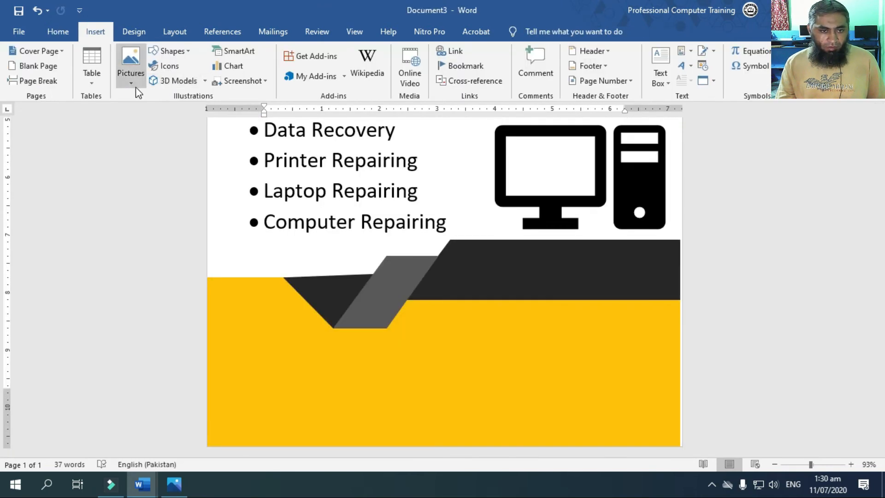
# Copy the tagline text box onto the footer's near-black band and replace its text with "Customer Seticfactory 100%"
pyautogui.scroll(10, 418, 348)
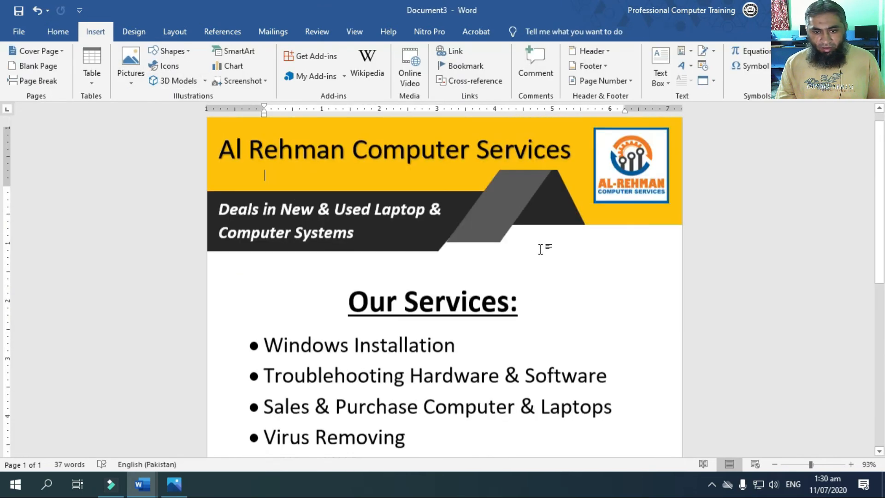
pyautogui.click(322, 226)
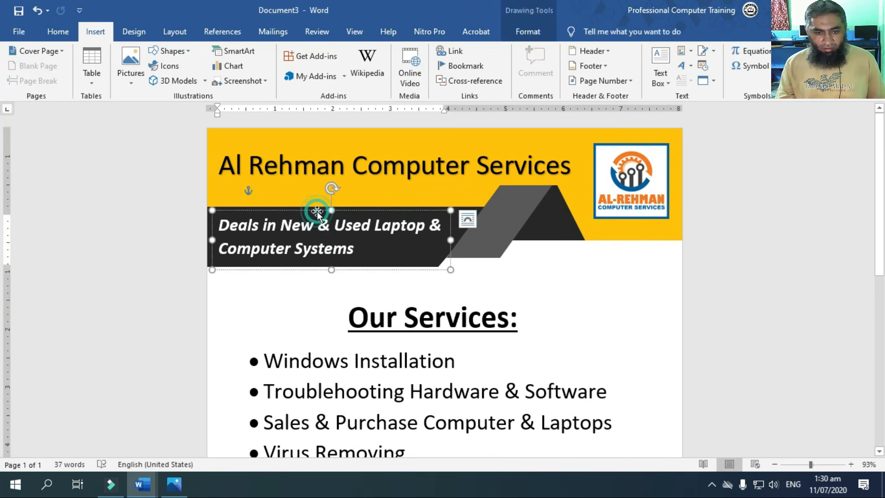
pyautogui.scroll(-8, 496, 326)
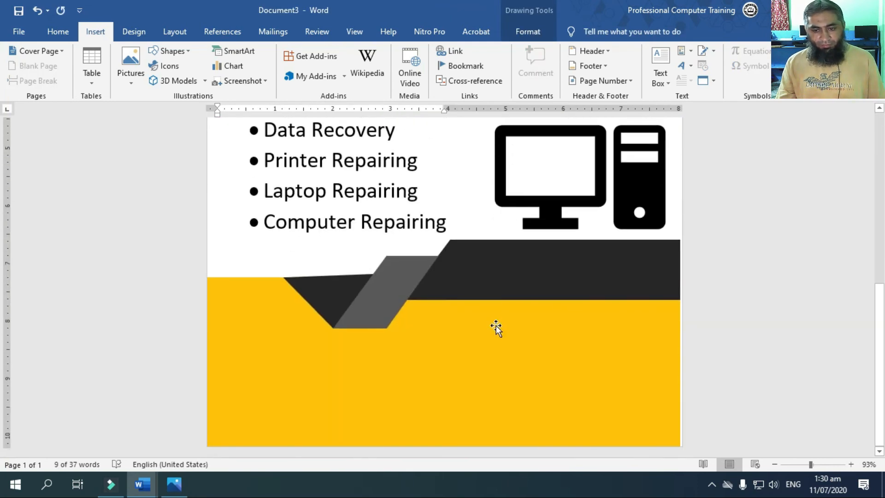
pyautogui.hotkey('ctrl', 'v')
pyautogui.scroll(2, 547, 338)
pyautogui.moveTo(415, 202); pyautogui.dragTo(584, 341)
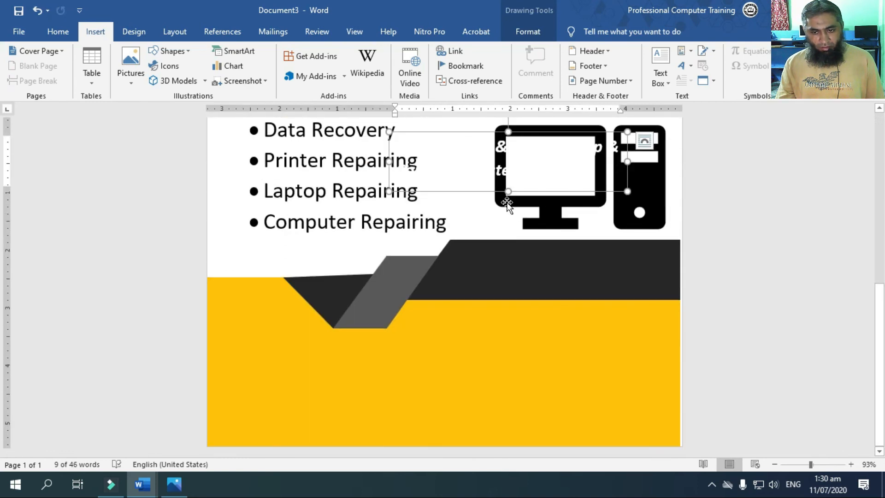
pyautogui.moveTo(490, 193); pyautogui.dragTo(533, 304)
pyautogui.hotkey('ctrl', 'z')
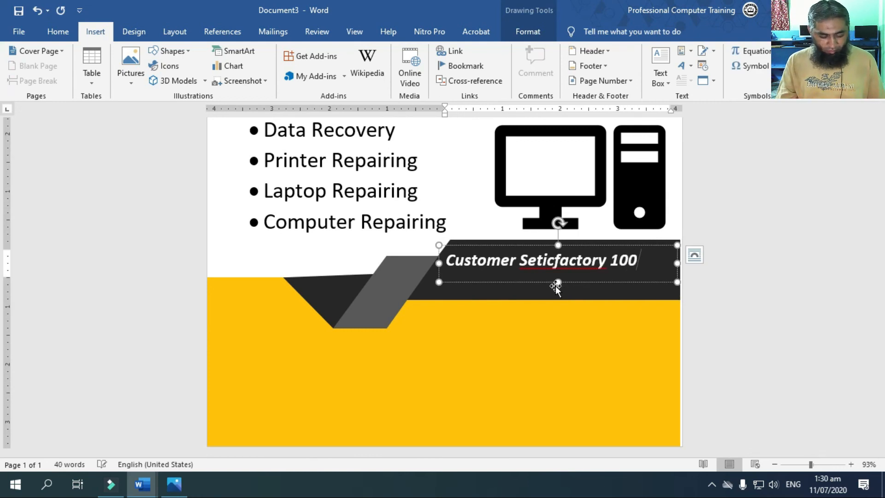
# Correct the slogan's misspelled word to "Satisfactory" and shift its text box slightly down within the footer's near-black band
pyautogui.rightClick(540, 265)
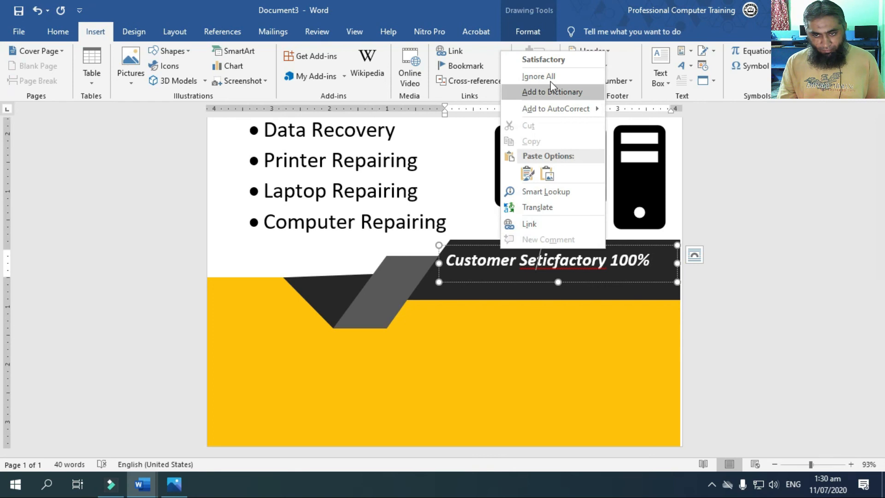
pyautogui.click(544, 59)
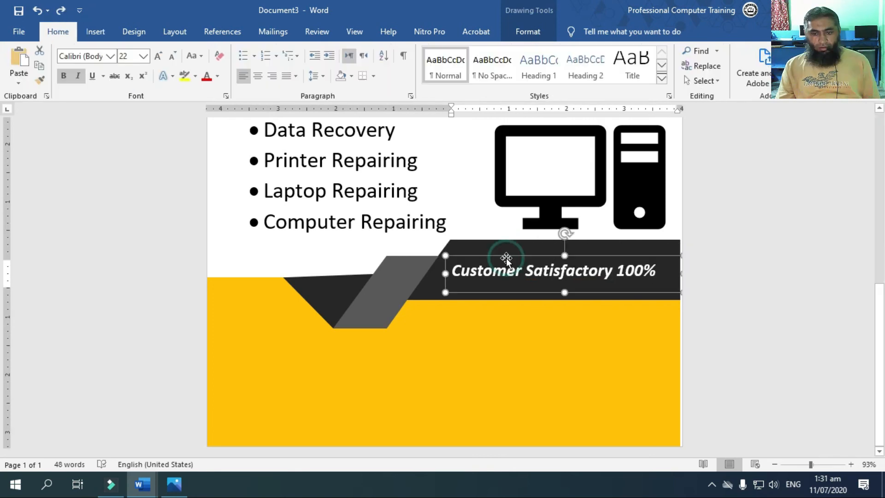
pyautogui.click(506, 257)
pyautogui.moveTo(506, 257); pyautogui.dragTo(564, 298)
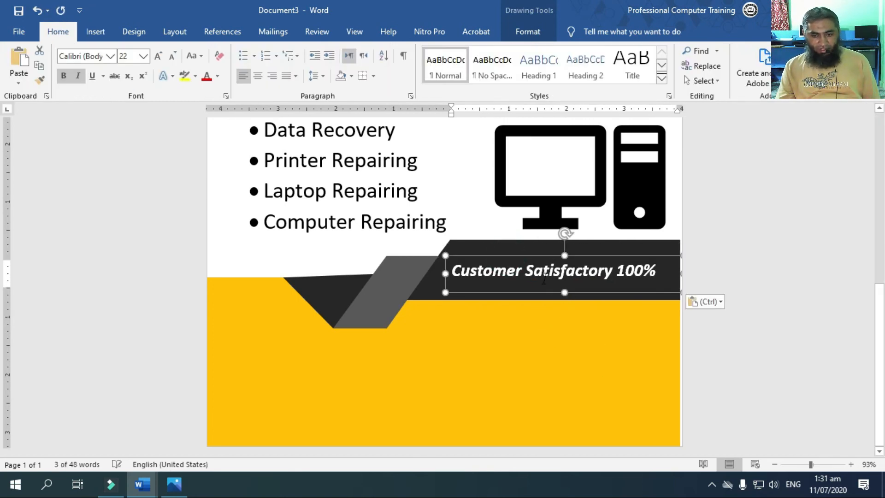
# Place a copy of the slogan text box on the yellow footer area and replace its text with "Address:" followed by the business address
pyautogui.moveTo(485, 293); pyautogui.dragTo(297, 388)
pyautogui.click(291, 366)
pyautogui.hotkey('ctrl', 'a')
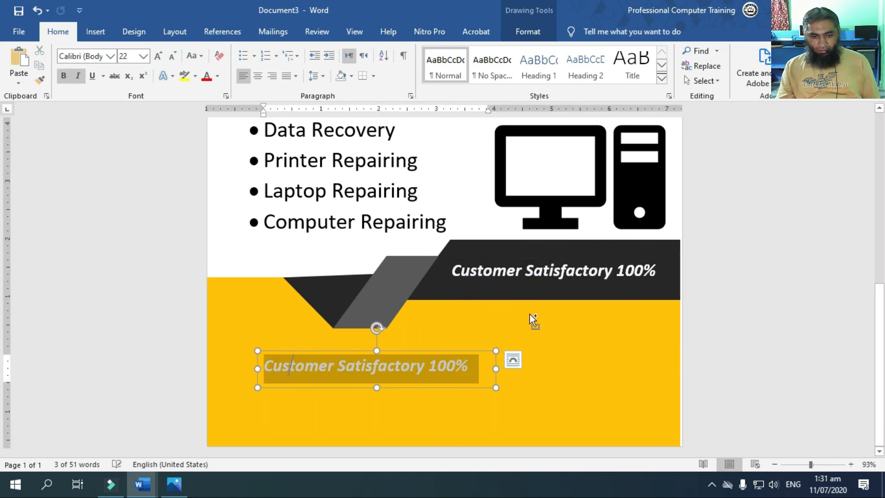
pyautogui.write('Address: A-102 North karachi Near Up More')
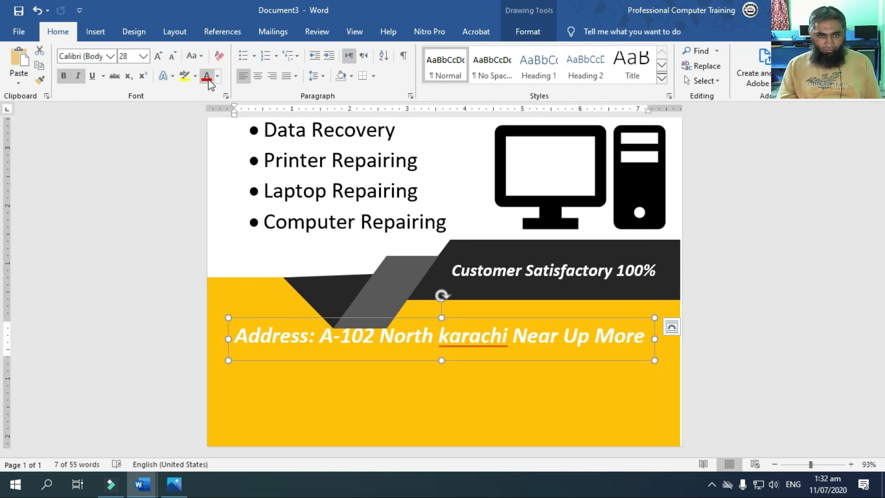
# Color the address line red and move its text box down to sit centered across the yellow footer area
pyautogui.click(207, 79)
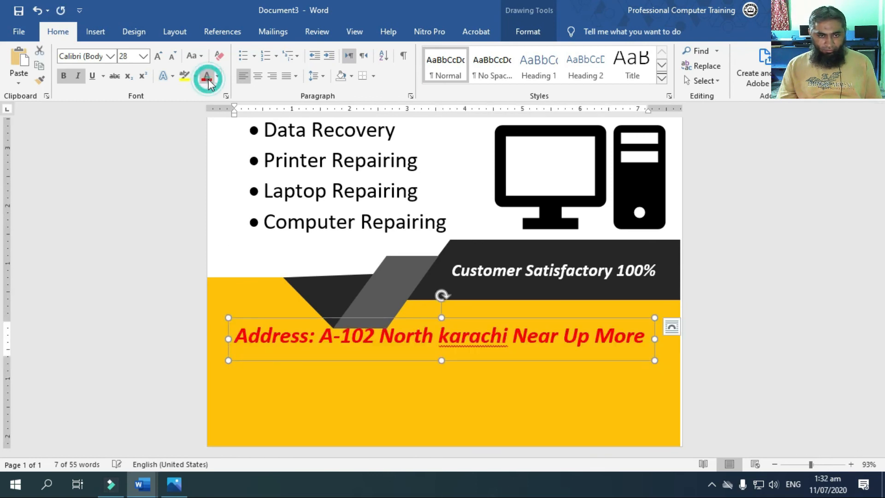
pyautogui.moveTo(508, 318); pyautogui.dragTo(508, 346)
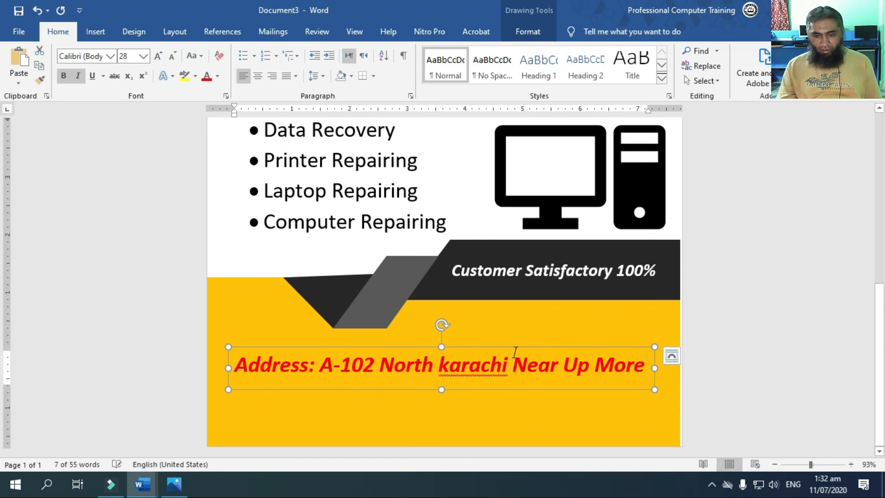
pyautogui.moveTo(518, 364); pyautogui.dragTo(521, 397)
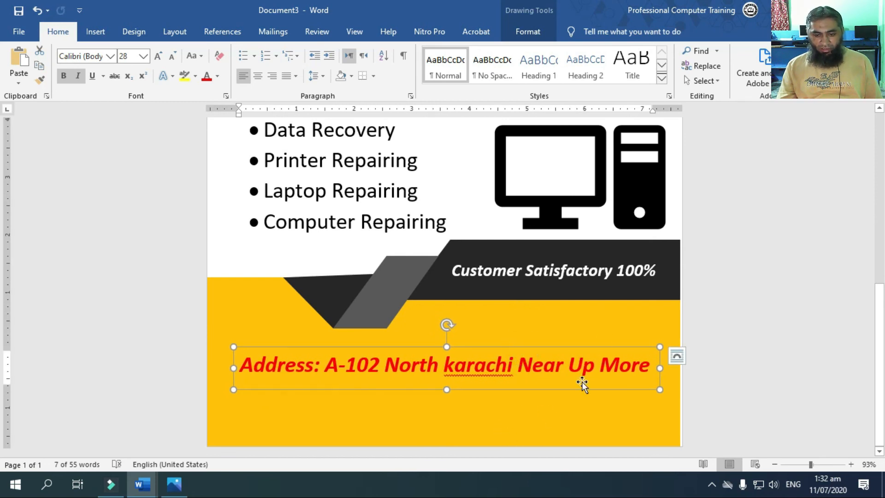
pyautogui.click(652, 317)
# Zoom the document out to 53% and review the page layout from header to footer
pyautogui.scroll(6, 652, 317)
pyautogui.moveTo(798, 464)
pyautogui.mouseDown()
pyautogui.moveTo(786, 462)
pyautogui.moveTo(797, 463)
pyautogui.mouseUp()
pyautogui.scroll(-2, 722, 399)
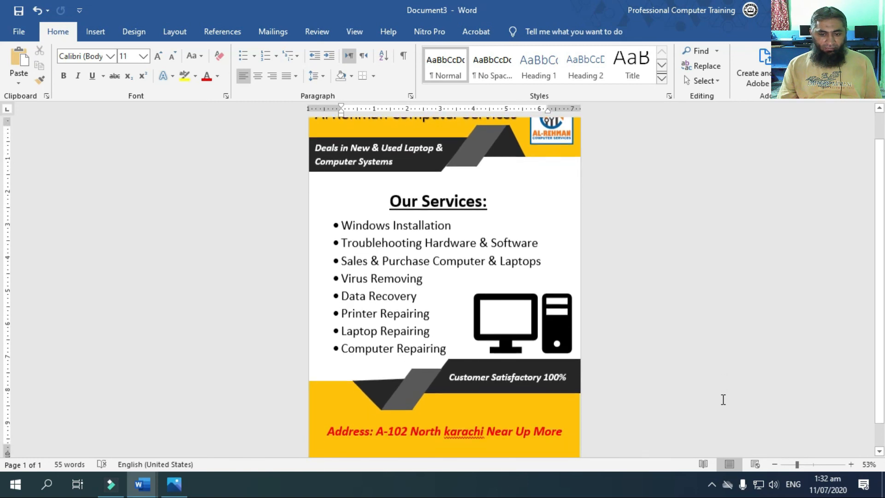
pyautogui.scroll(1, 722, 400)
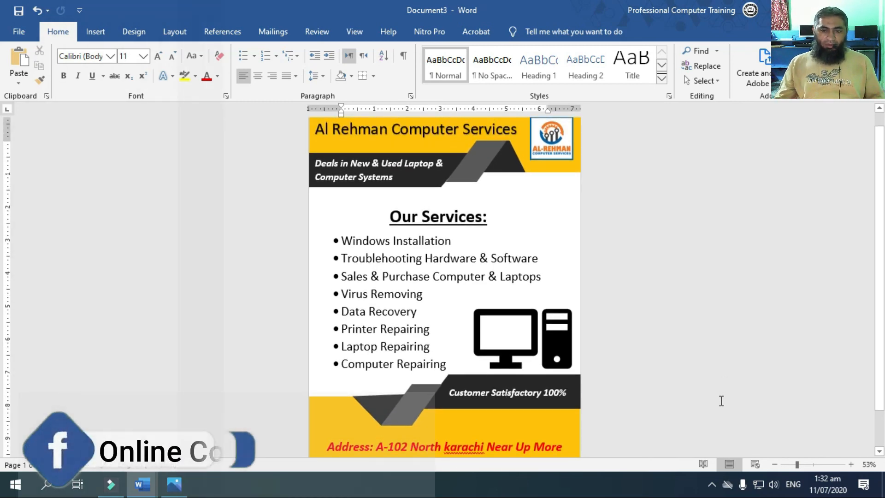